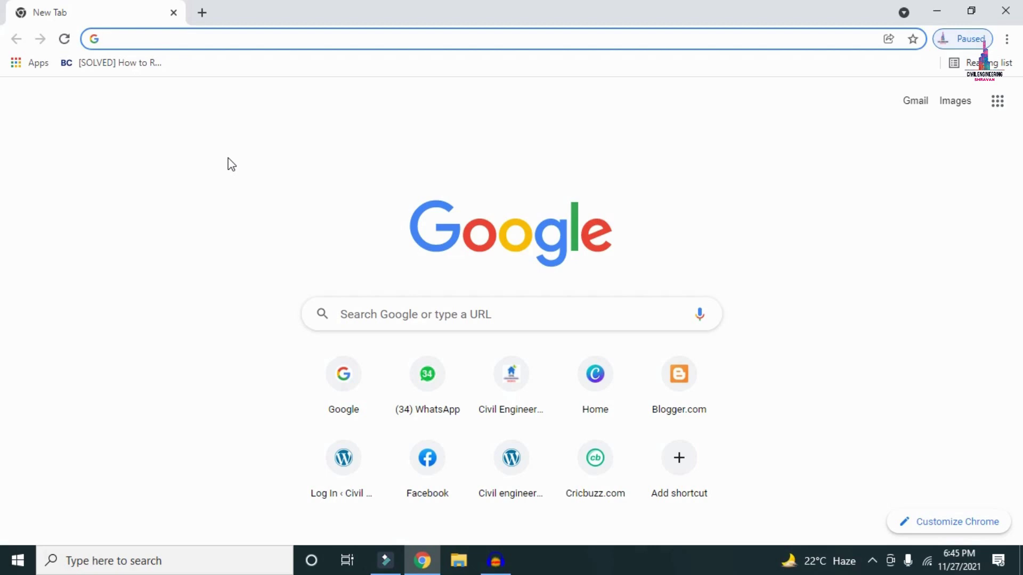
pyautogui.write('http://civilbasics123.com/')
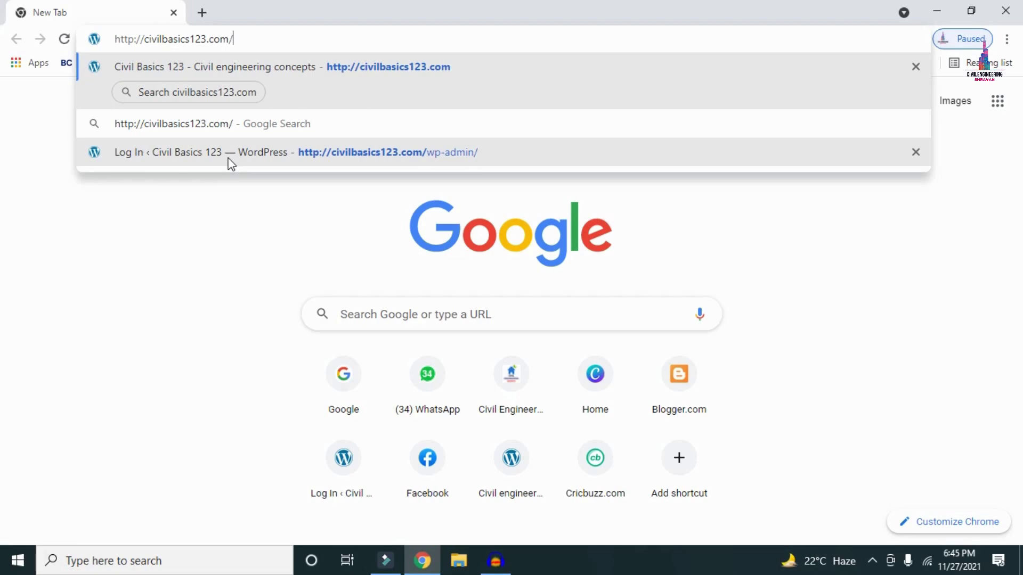
pyautogui.press('Return')
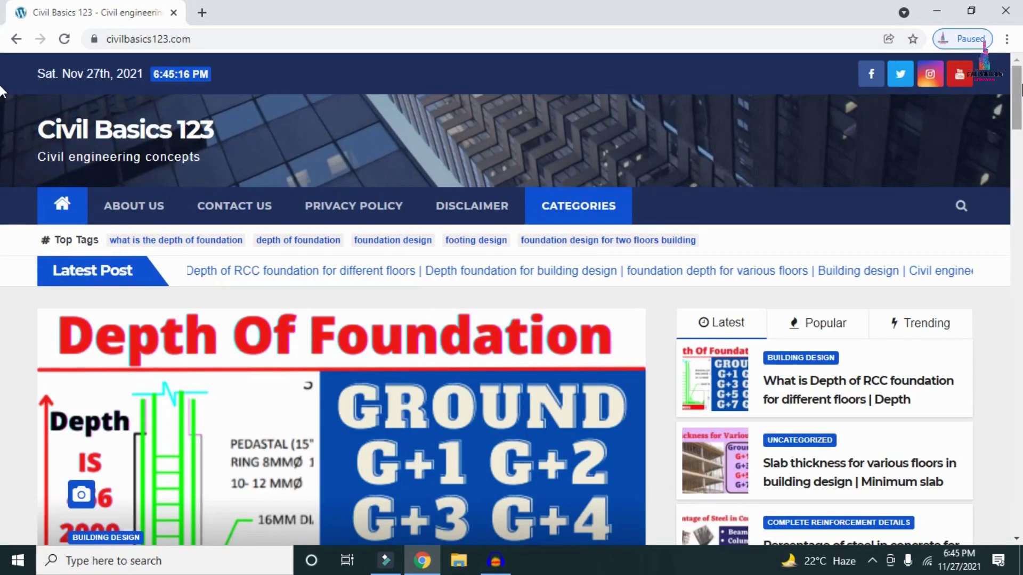
pyautogui.scroll(-7, 1, 107)
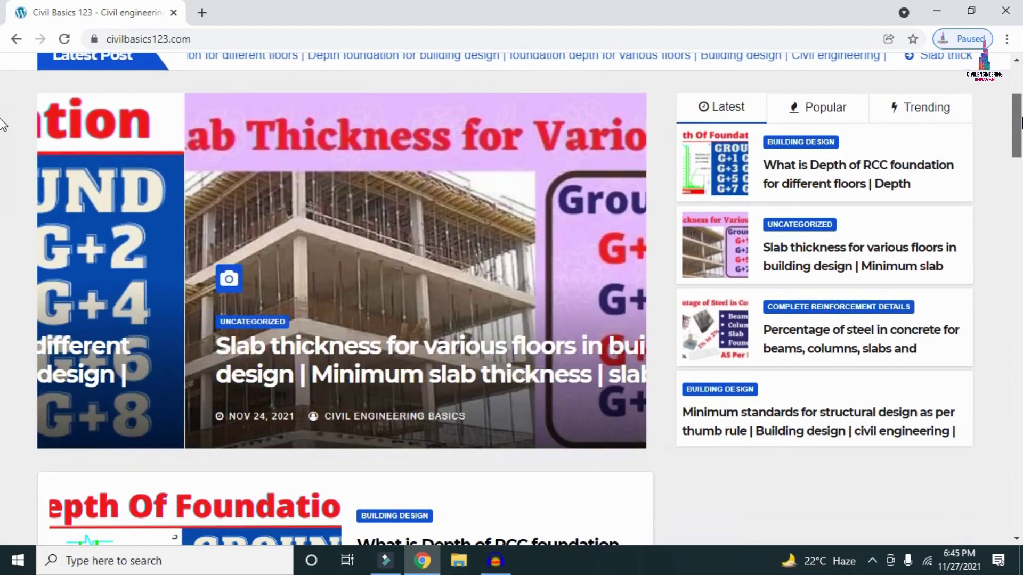
pyautogui.scroll(-5, 2, 149)
pyautogui.scroll(11, 2, 126)
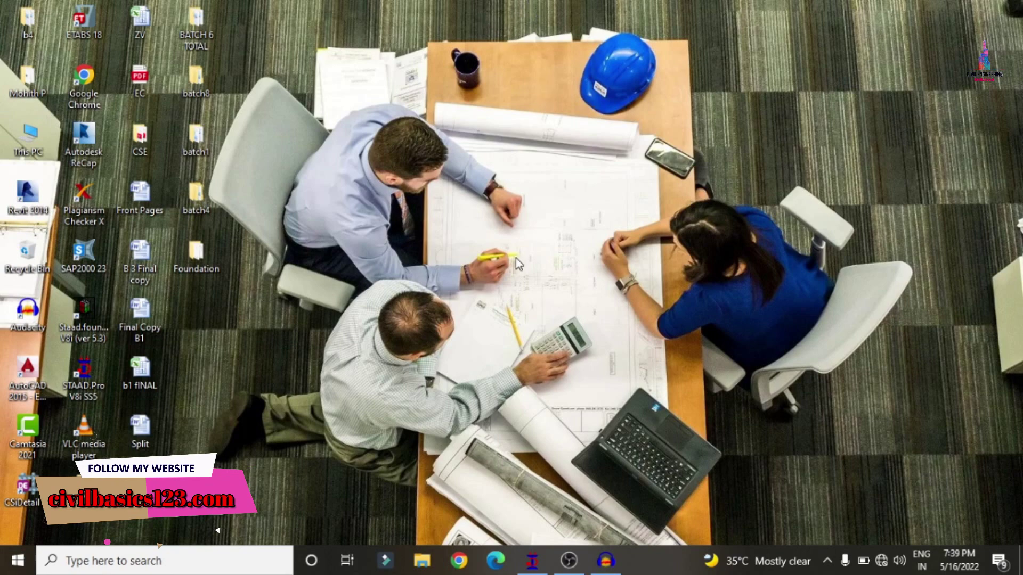
# In STAAD.Pro, measure the 2.500 m bay span and the 2.400 m corner span, then clear them
pyautogui.click(533, 561)
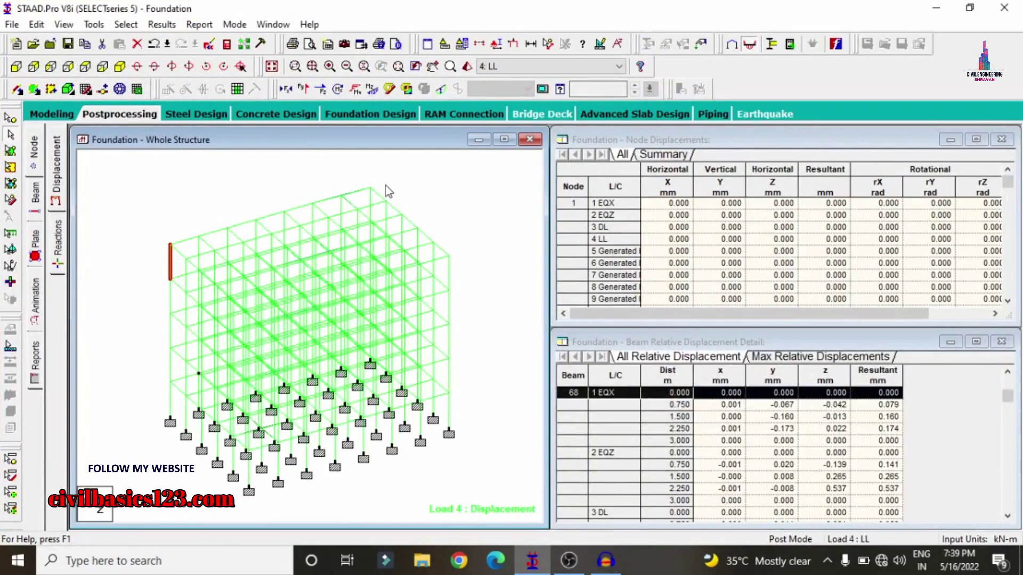
pyautogui.click(541, 45)
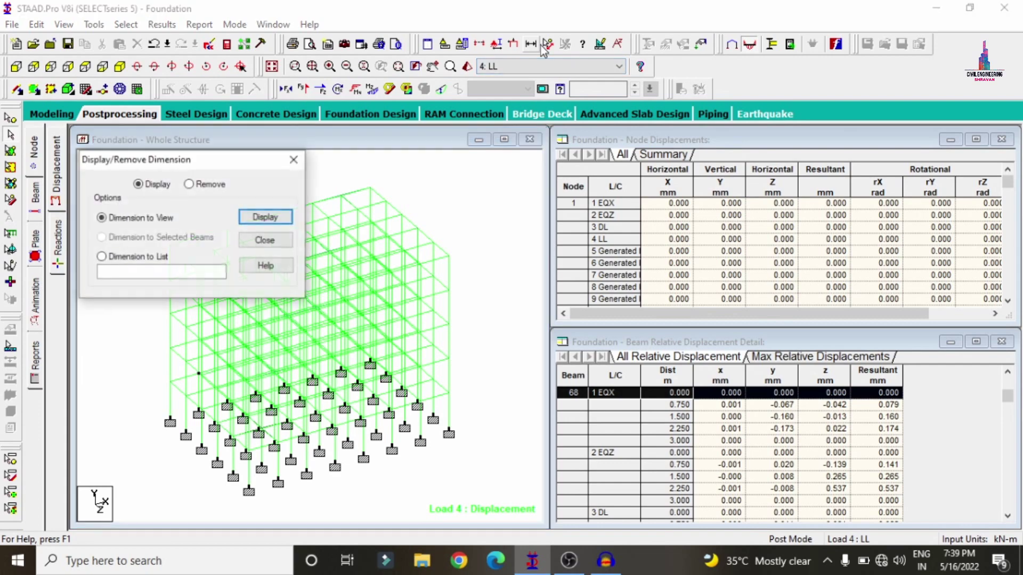
pyautogui.click(293, 160)
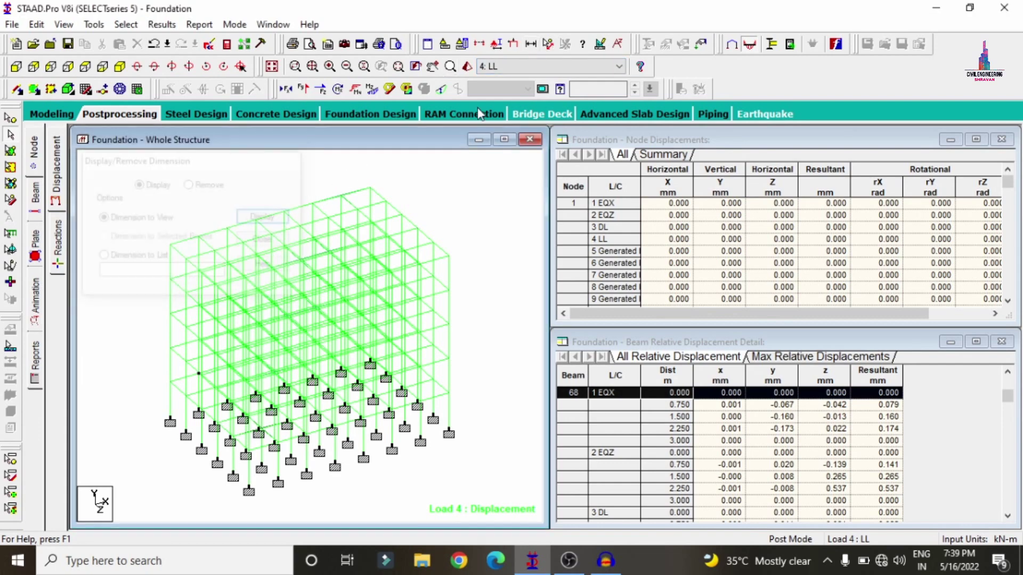
pyautogui.click(549, 44)
pyautogui.click(171, 245)
pyautogui.click(199, 237)
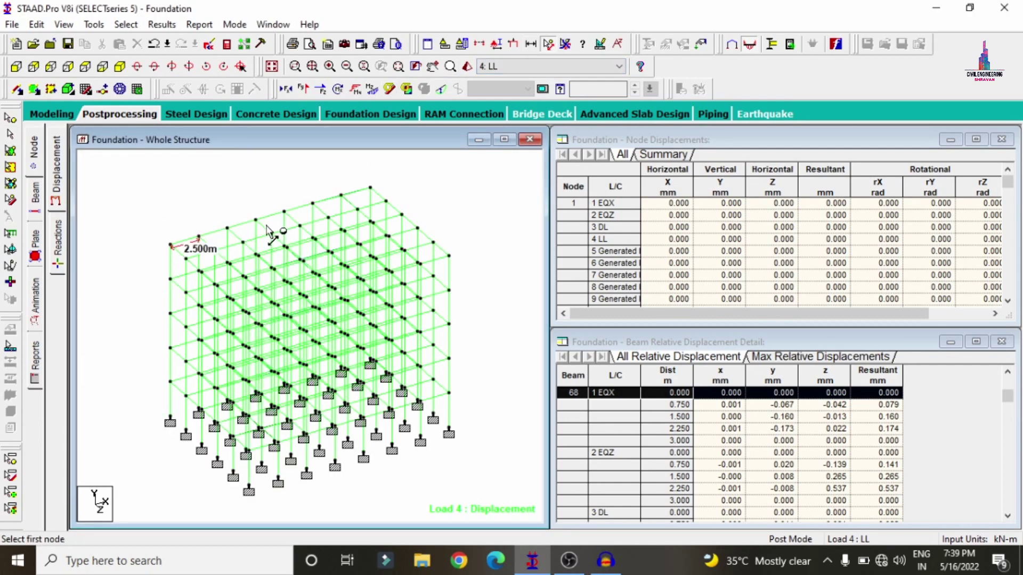
pyautogui.click(370, 187)
pyautogui.click(385, 202)
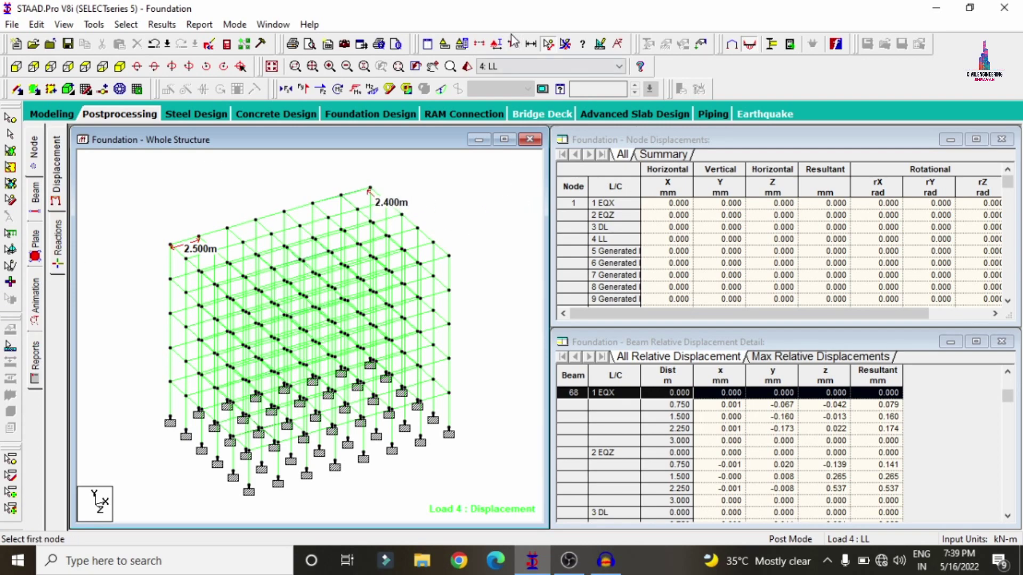
pyautogui.click(565, 44)
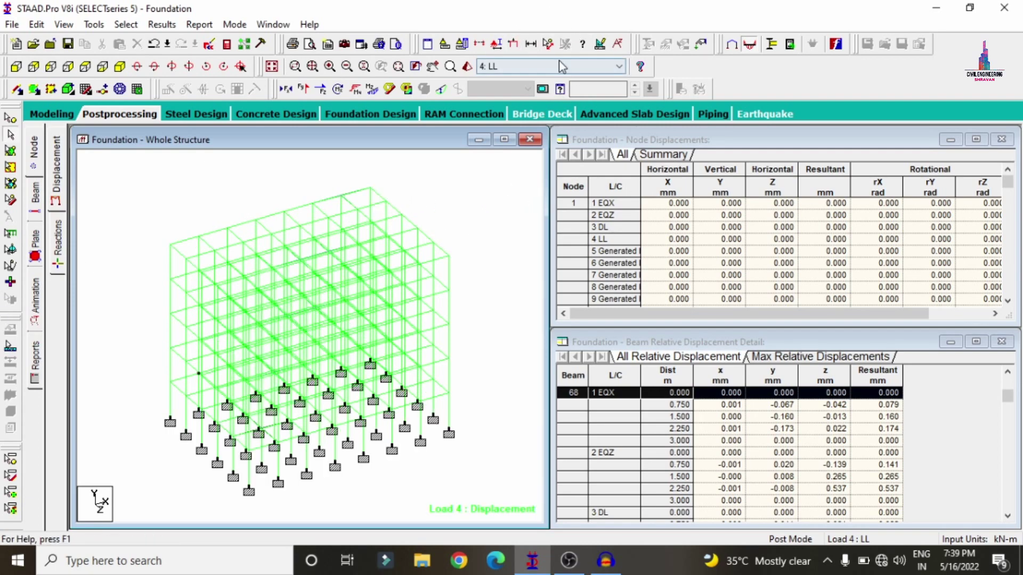
# Measure the right-hand column's 15.000 m height, then clear the dimension
pyautogui.click(549, 44)
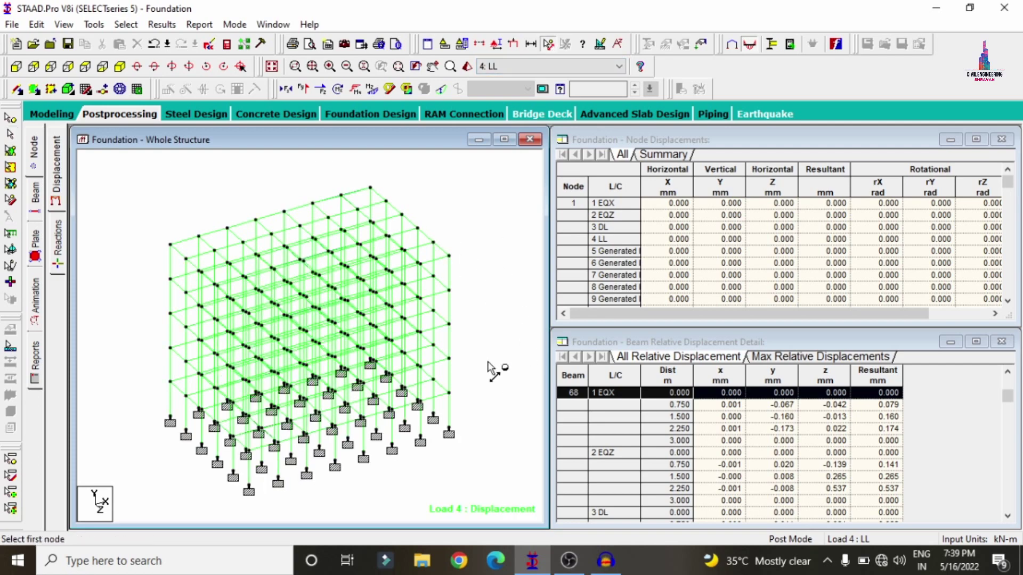
pyautogui.click(450, 428)
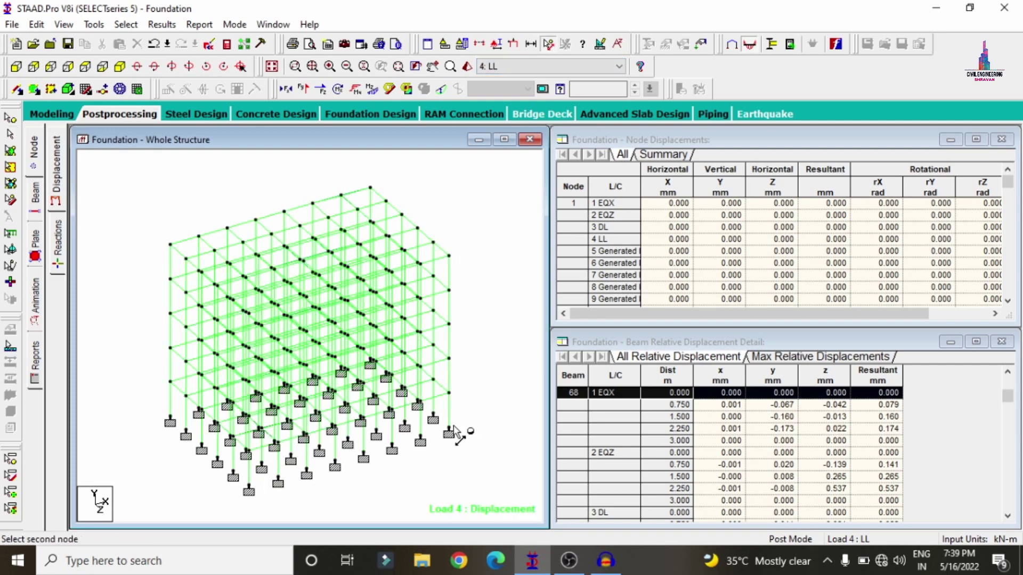
pyautogui.click(449, 256)
pyautogui.click(564, 45)
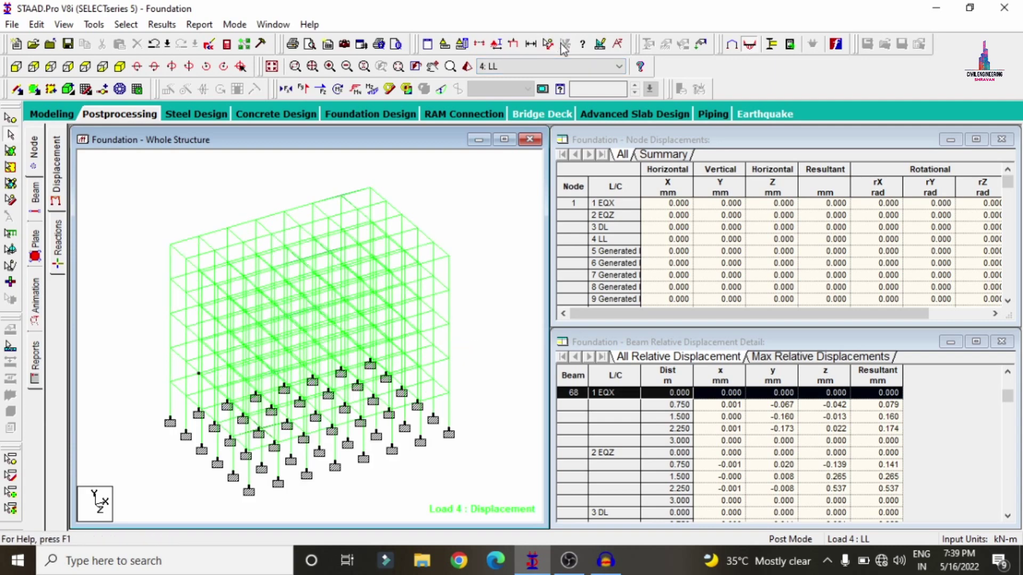
pyautogui.click(34, 200)
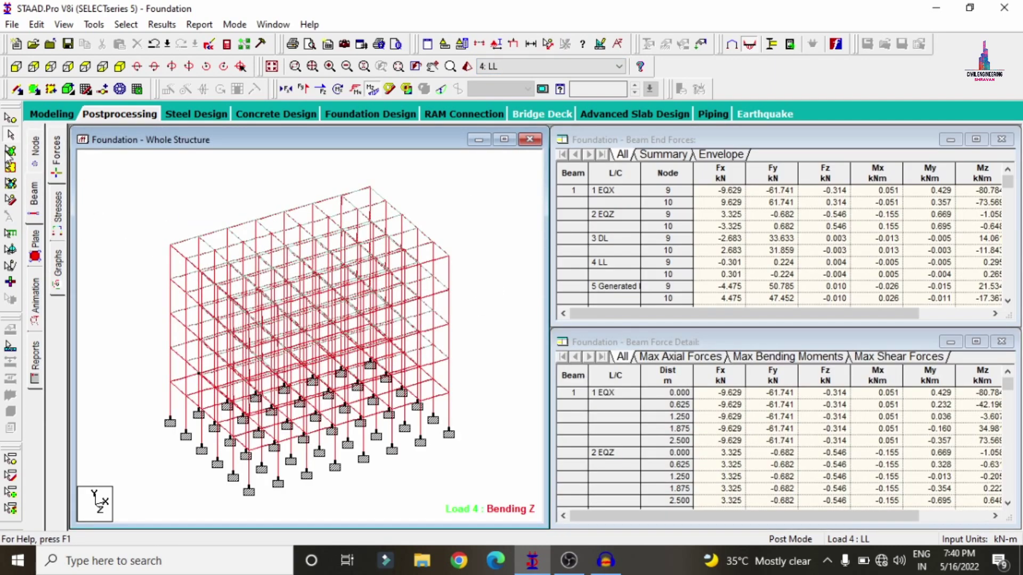
# In Modeling, inspect the 0.35x0.23 beam, 0.46x0.23 column and slab plate thickness properties
pyautogui.click(35, 202)
pyautogui.click(52, 114)
pyautogui.click(32, 253)
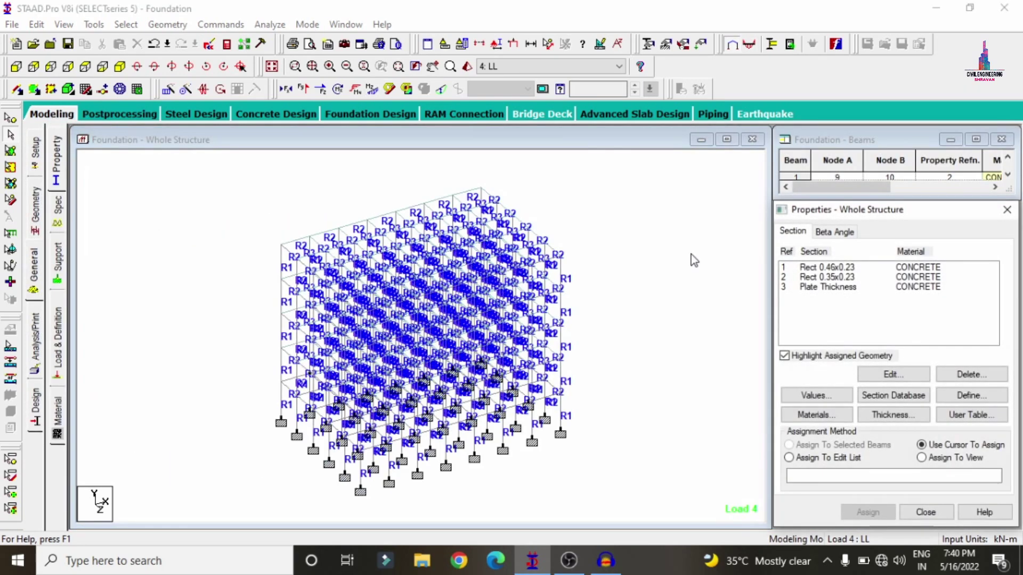
pyautogui.click(828, 278)
pyautogui.click(845, 268)
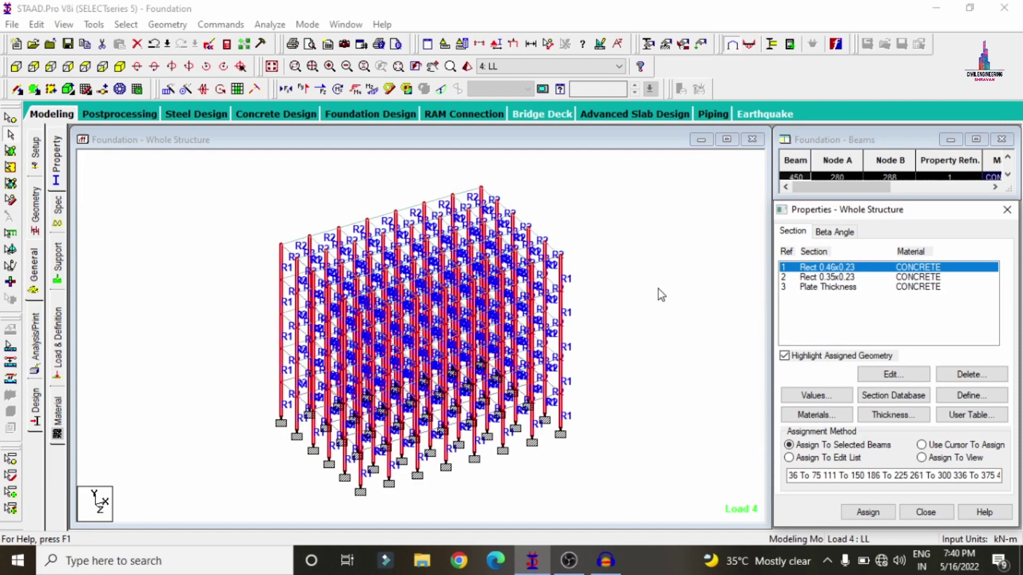
pyautogui.click(831, 288)
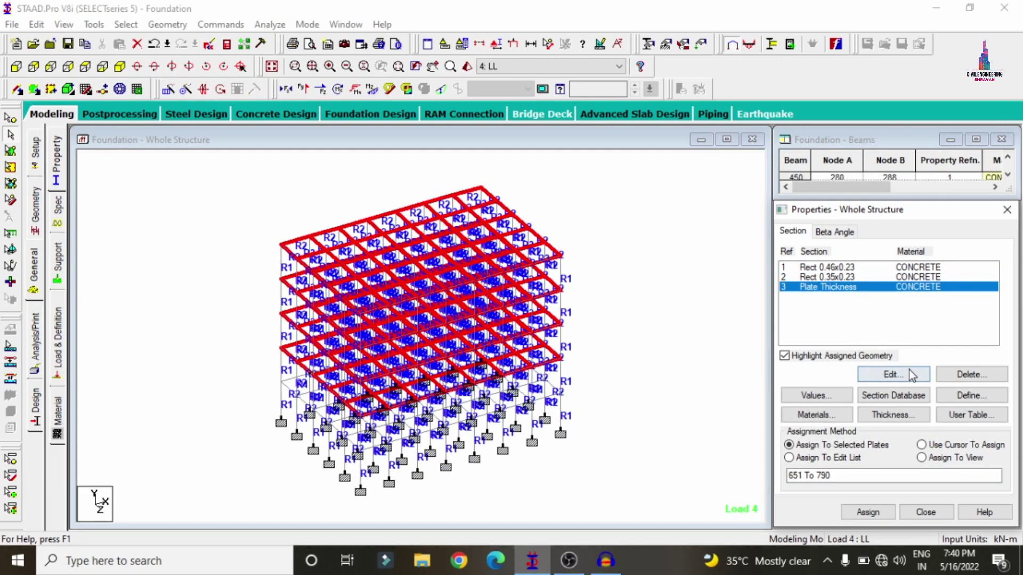
pyautogui.click(906, 374)
pyautogui.click(564, 402)
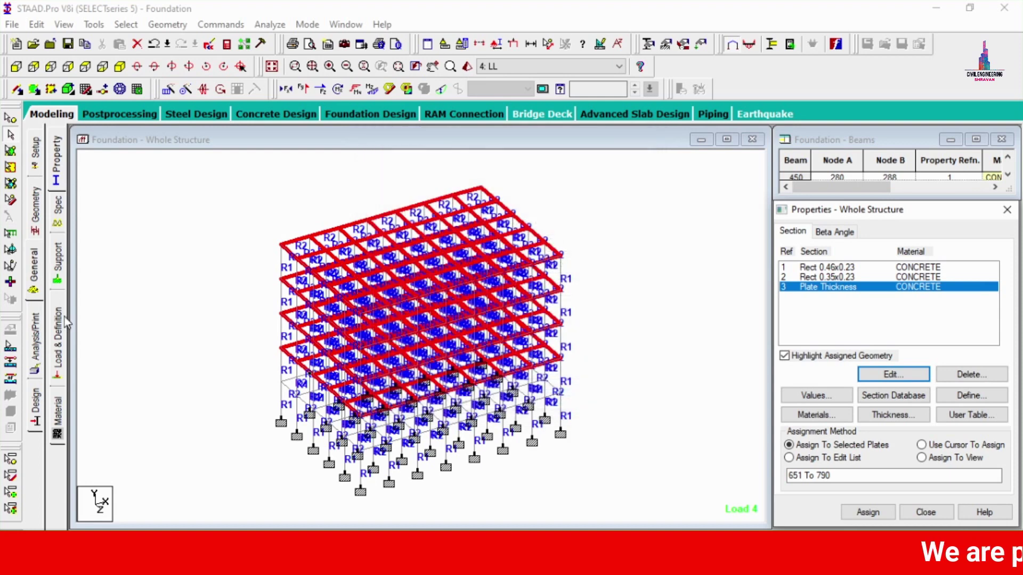
pyautogui.click(57, 336)
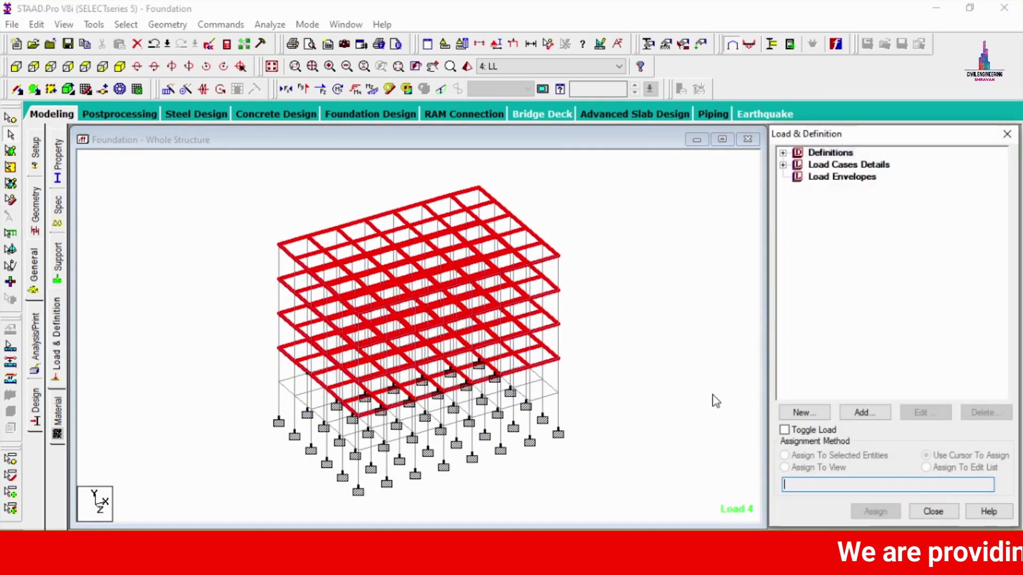
# List the EQX, EQZ, DL and LL load cases with their Indian code combinations
pyautogui.click(783, 165)
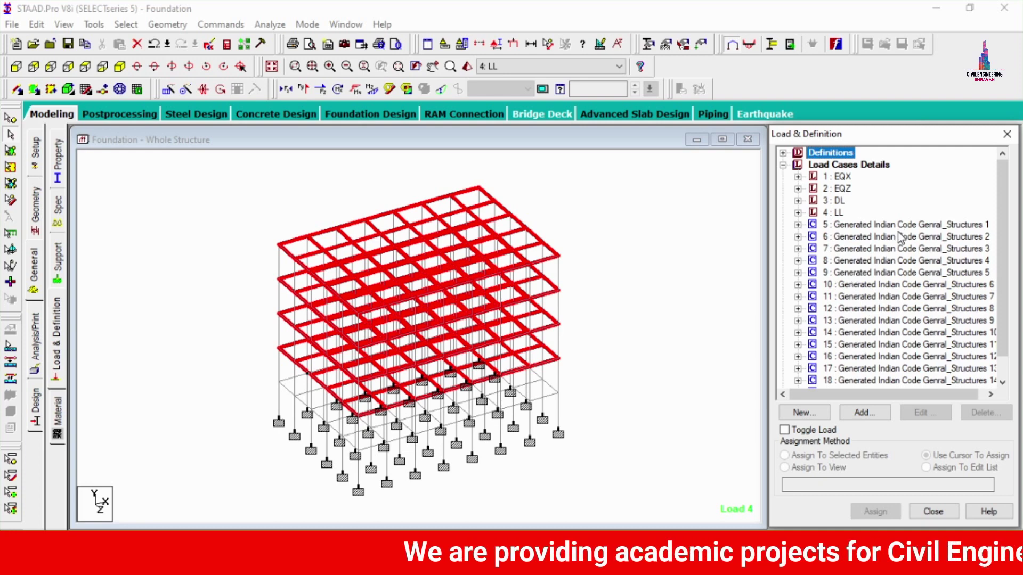
pyautogui.scroll(-1, 848, 243)
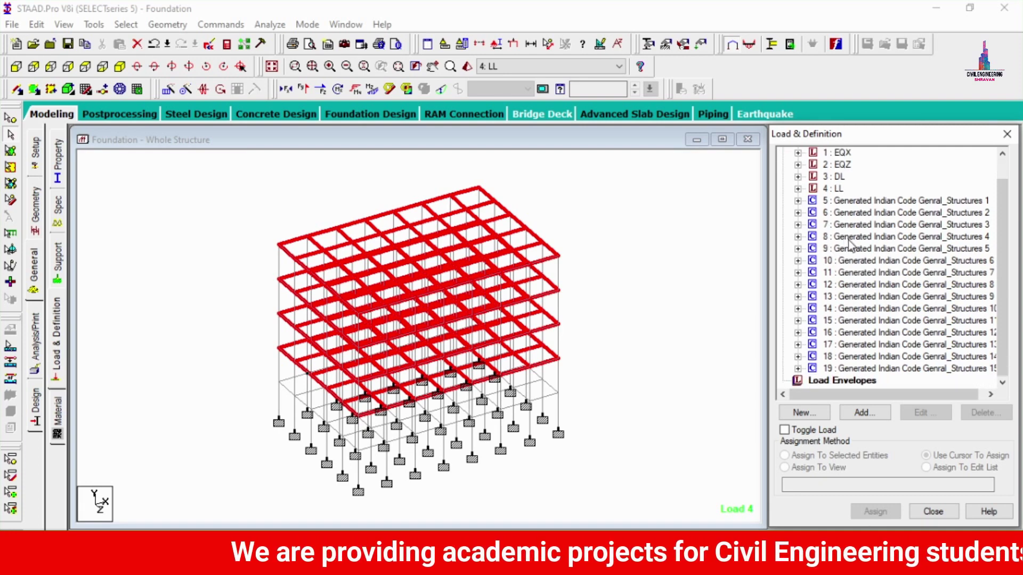
pyautogui.scroll(1, 854, 248)
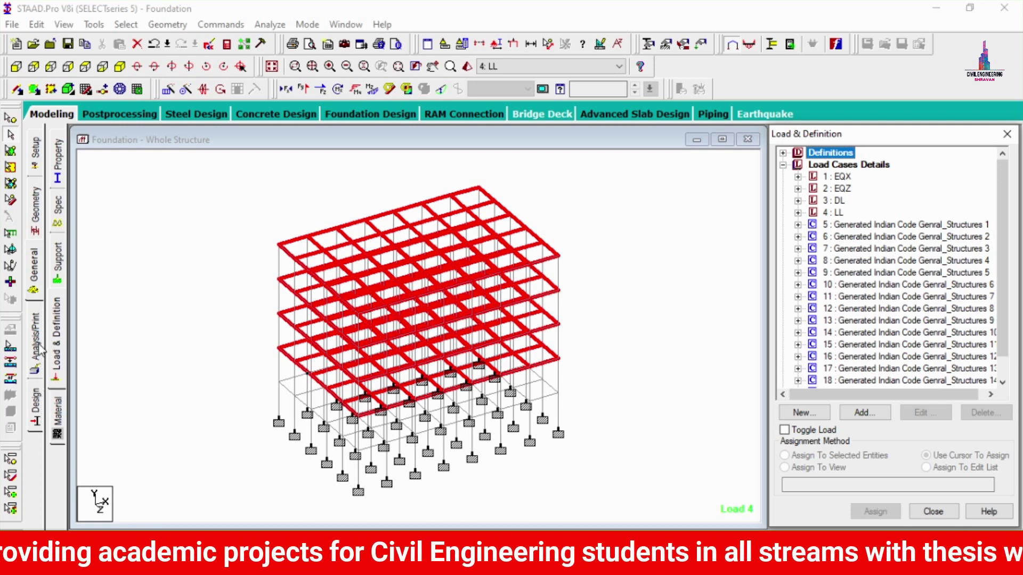
pyautogui.click(168, 284)
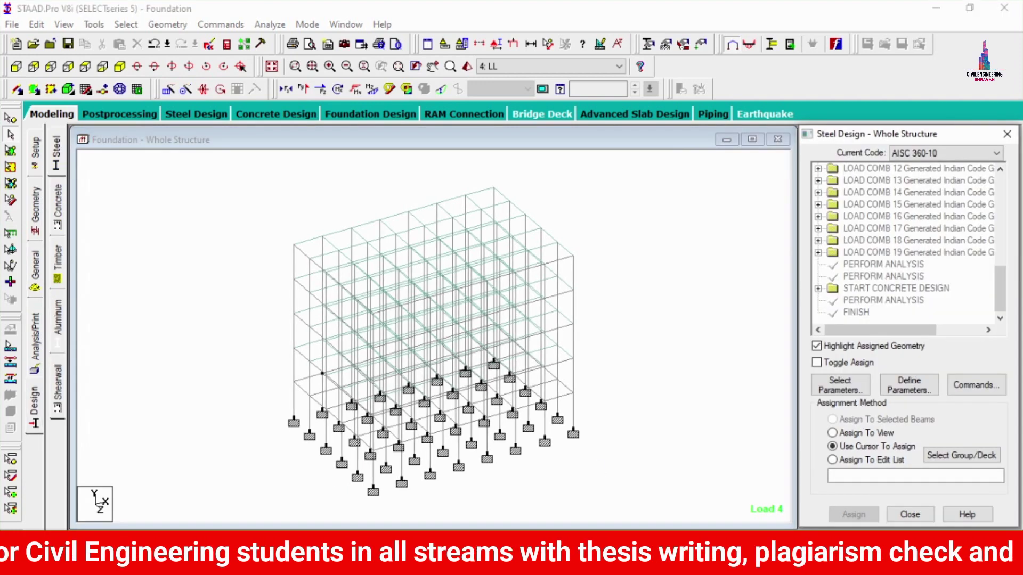
# Check the concrete design's FC 30000 and FYMAIN 415000 values, then return to Postprocessing
pyautogui.click(817, 288)
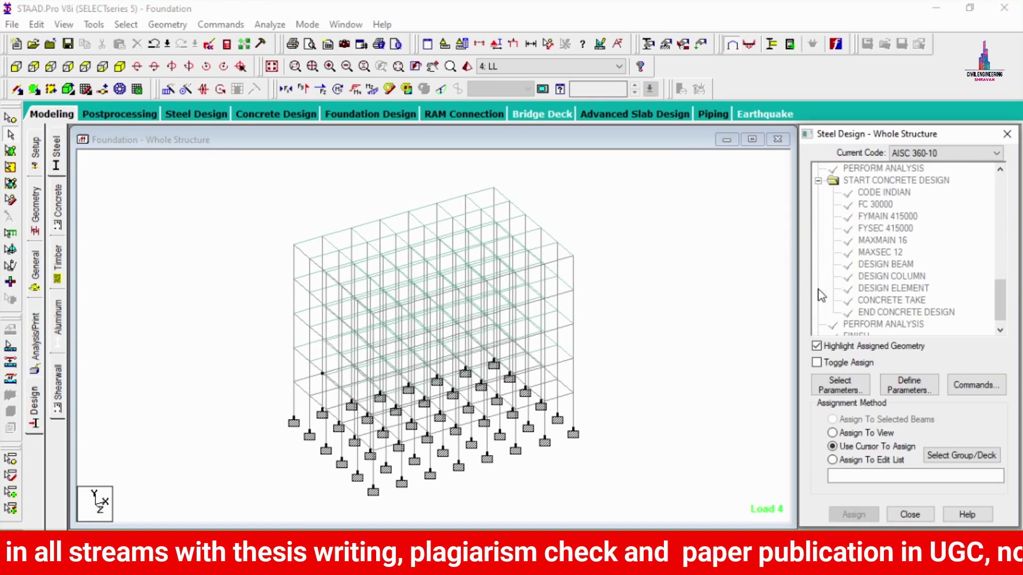
pyautogui.click(890, 207)
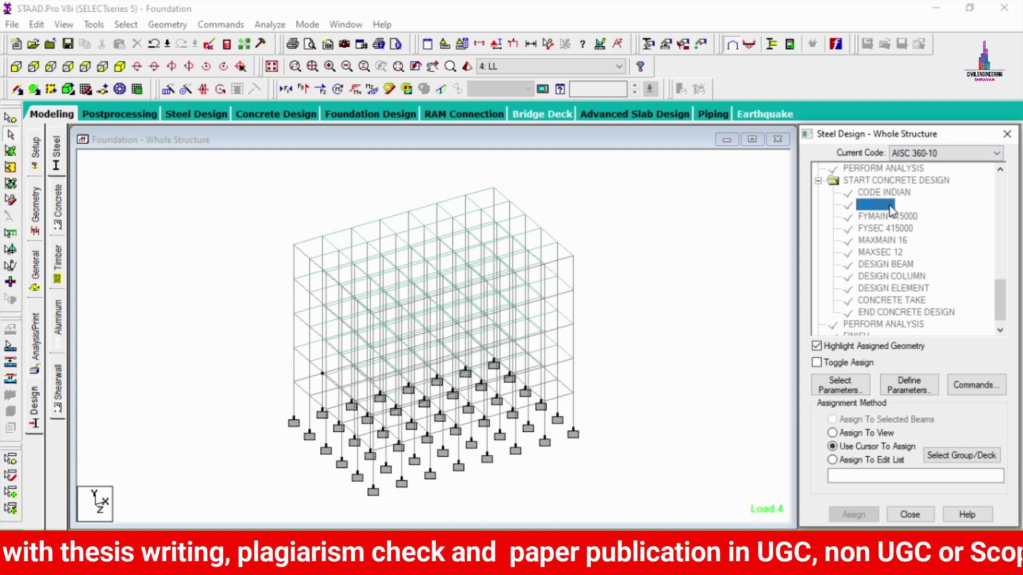
pyautogui.click(898, 216)
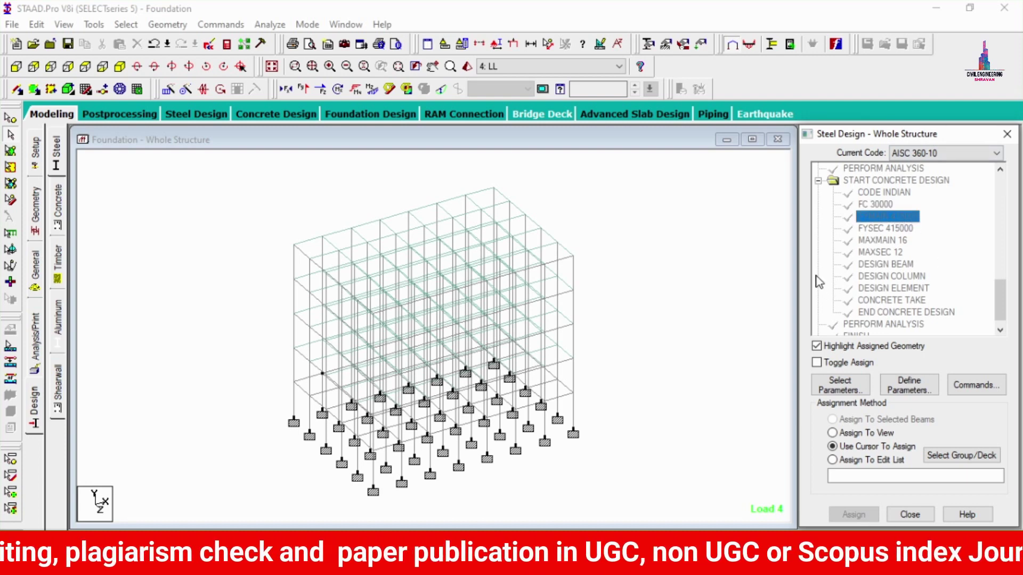
pyautogui.click(696, 229)
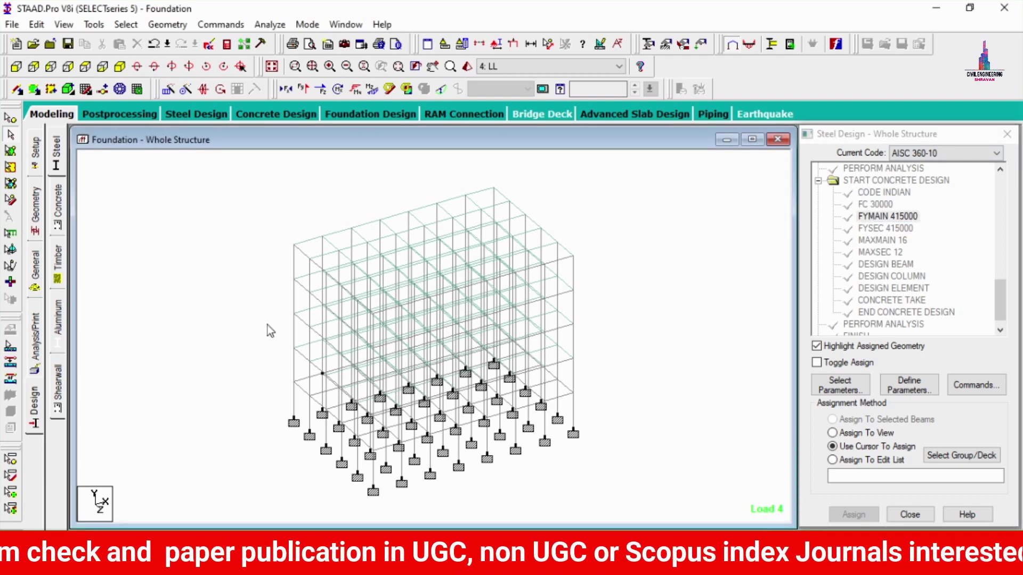
pyautogui.click(126, 113)
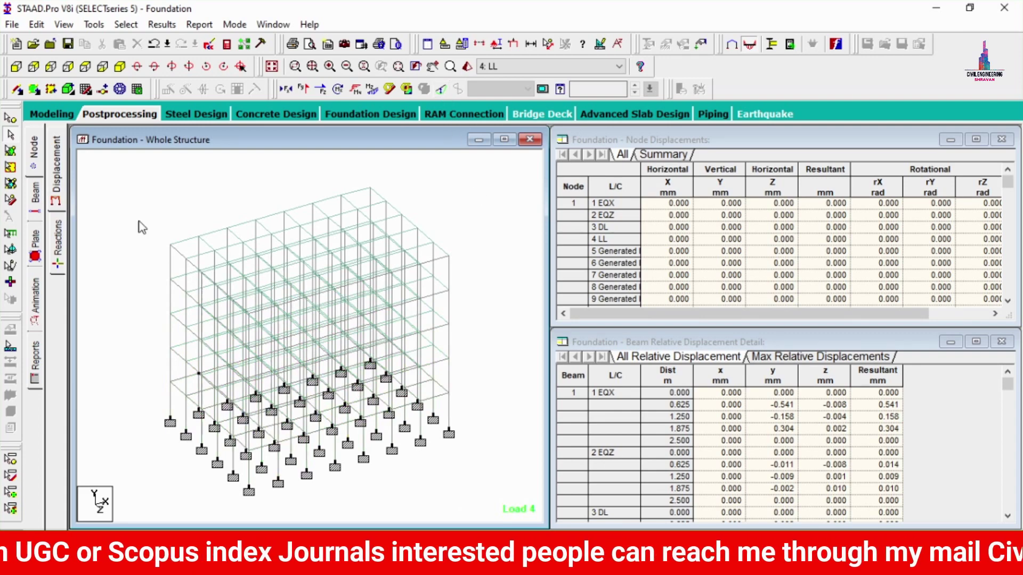
pyautogui.doubleClick(193, 240)
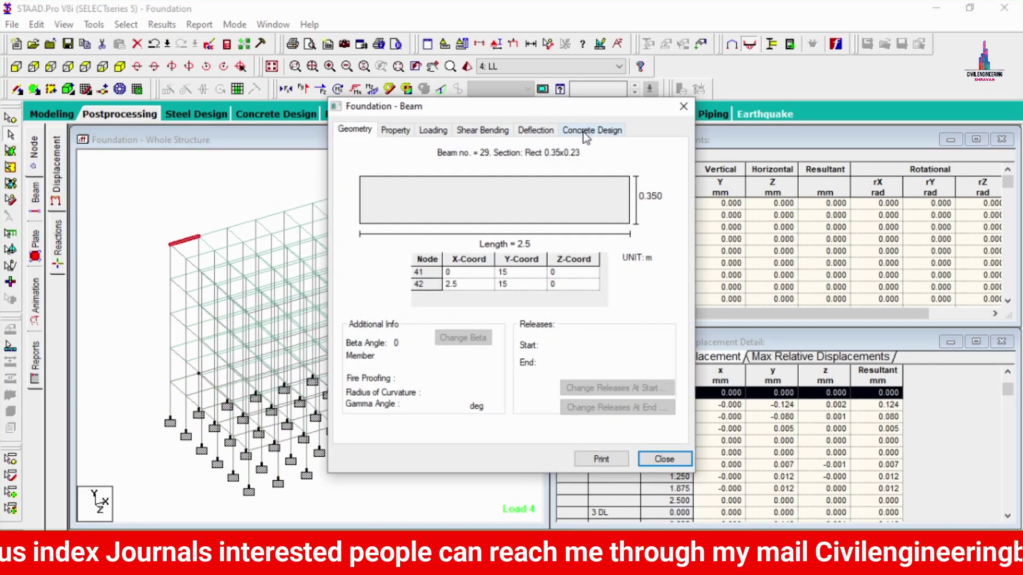
pyautogui.click(586, 131)
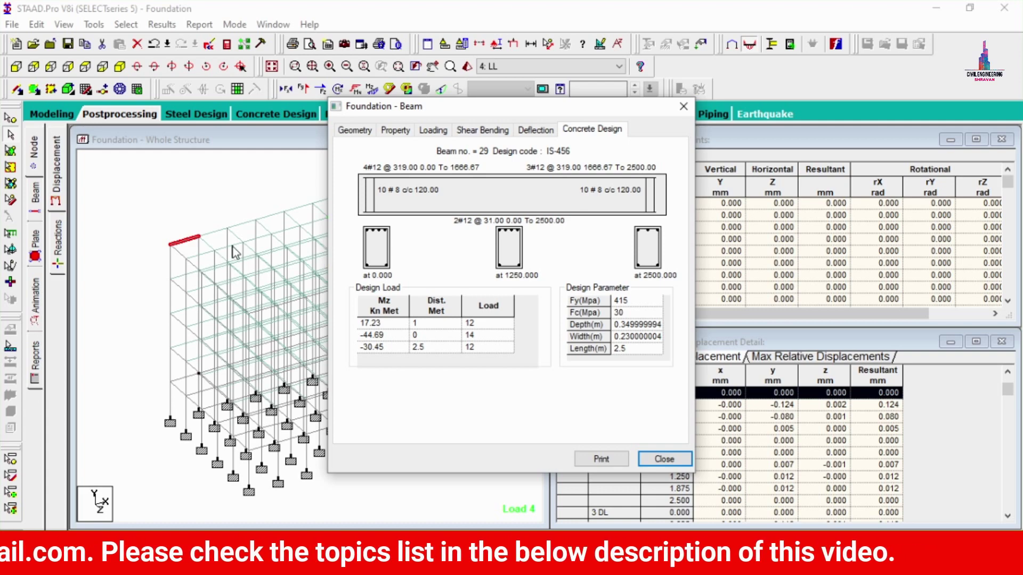
pyautogui.click(682, 109)
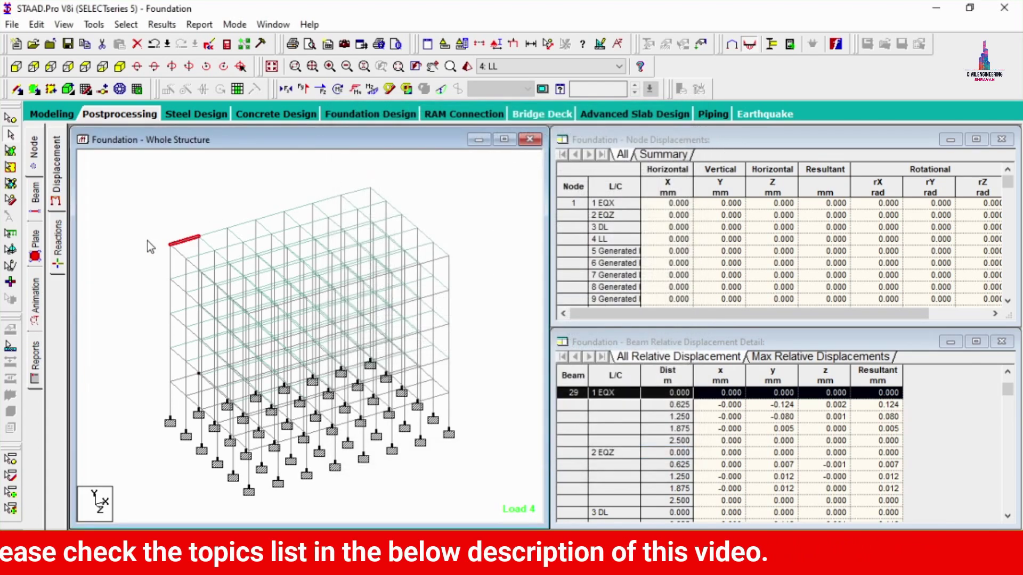
pyautogui.click(167, 269)
pyautogui.doubleClick(170, 261)
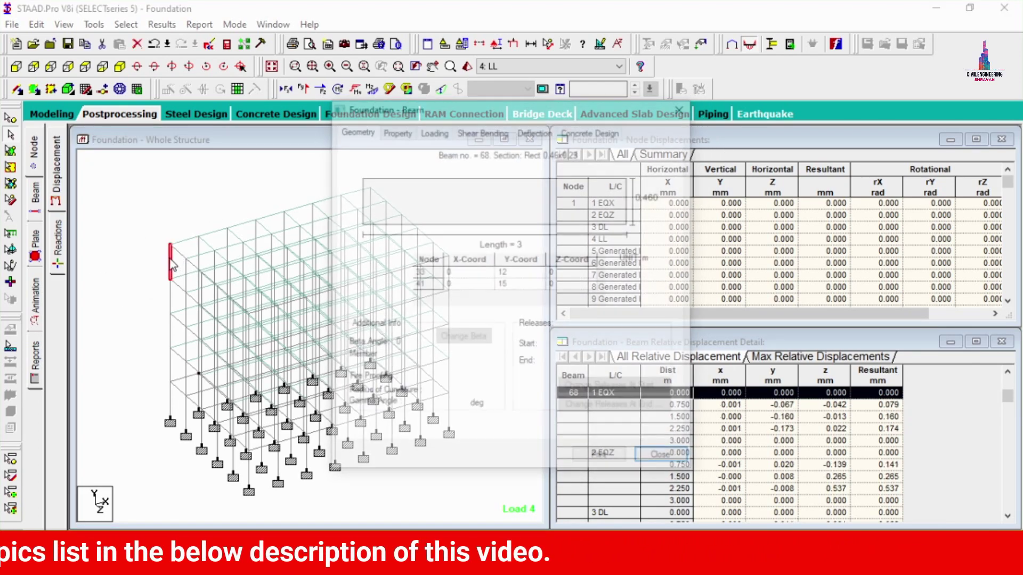
pyautogui.click(586, 131)
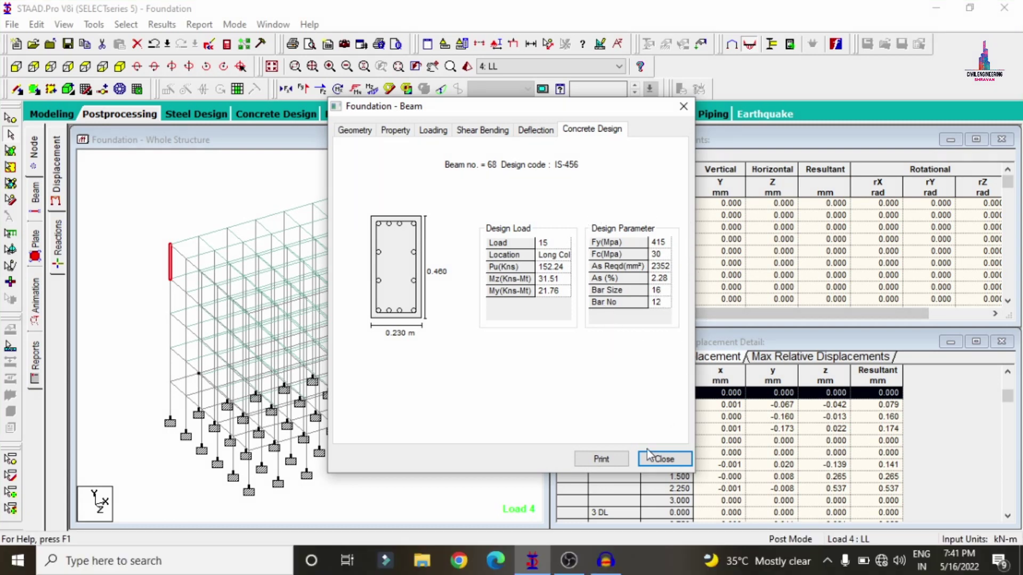
pyautogui.click(661, 458)
pyautogui.click(448, 198)
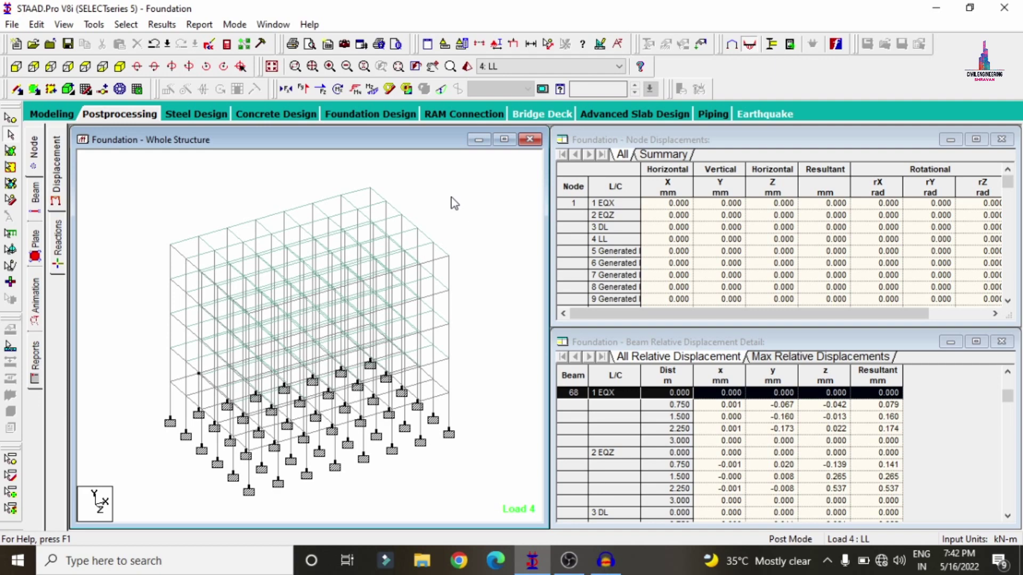
# Include load cases EQX, EQZ, DL and LL for foundation design and run STAAD.foundation
pyautogui.click(367, 113)
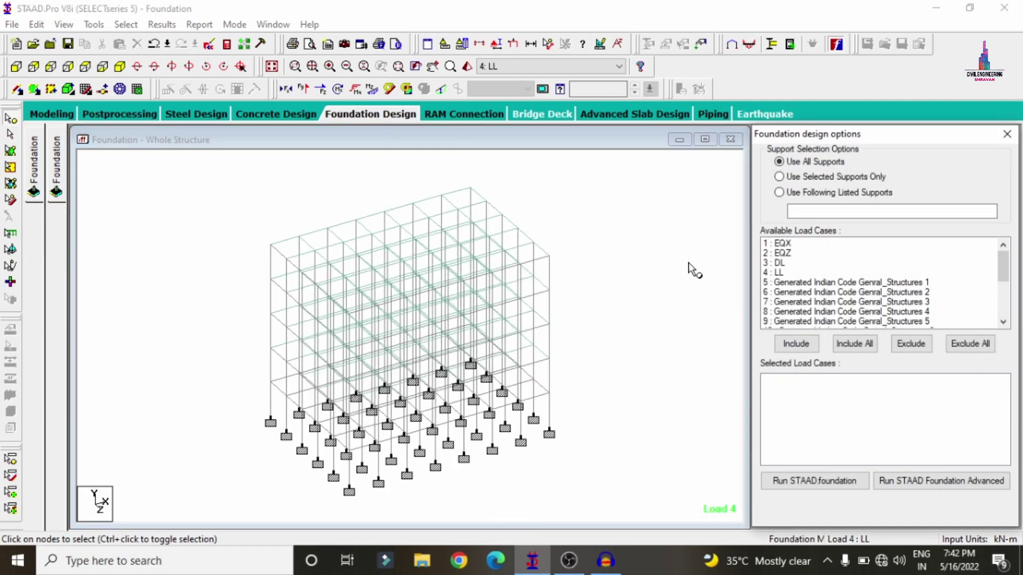
pyautogui.moveTo(800, 244); pyautogui.dragTo(794, 280)
pyautogui.click(794, 344)
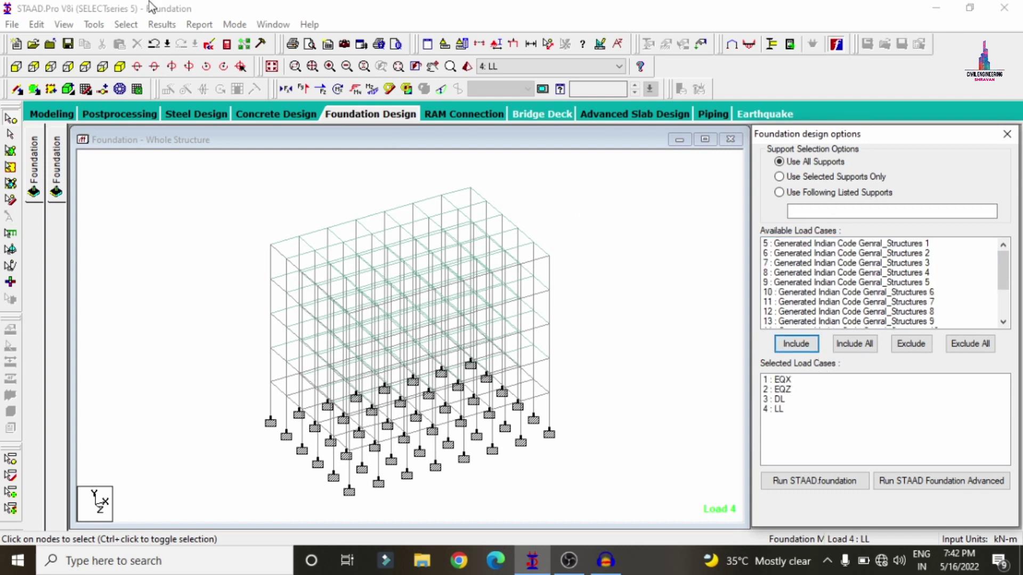
pyautogui.click(778, 481)
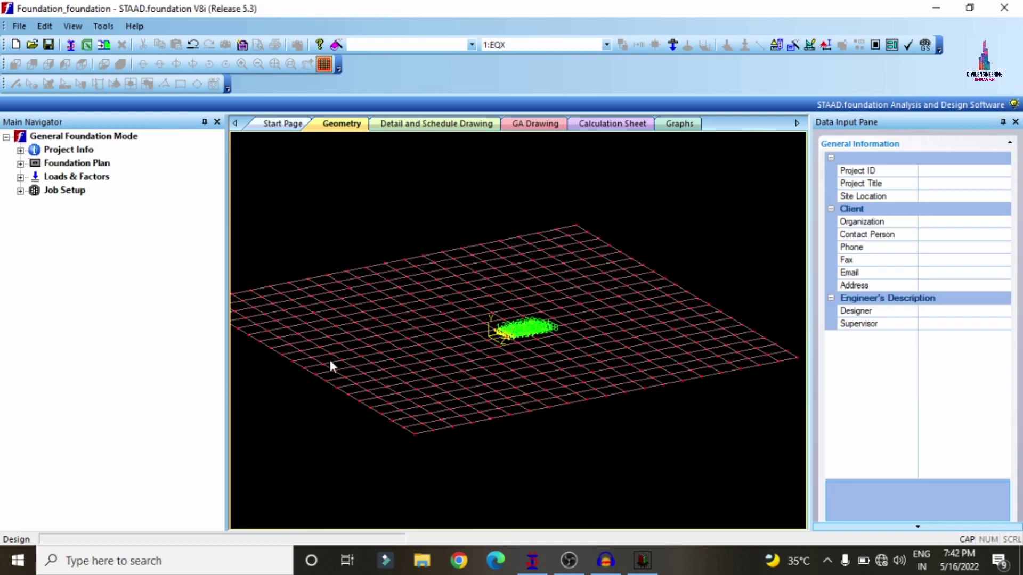
# Zoom into the support grid and expand Loads & Factors in the Main Navigator
pyautogui.scroll(8, 591, 341)
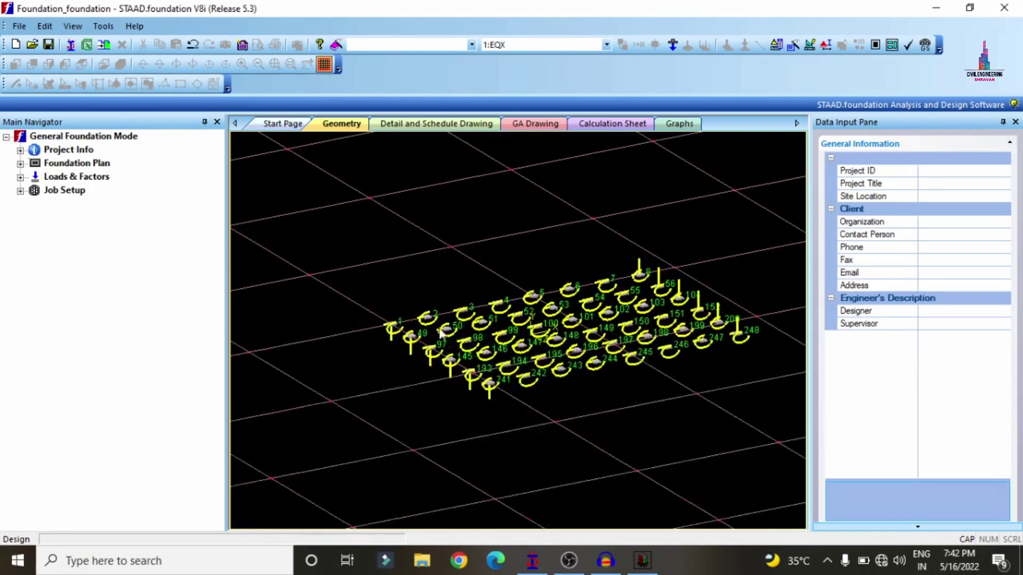
pyautogui.scroll(2, 582, 349)
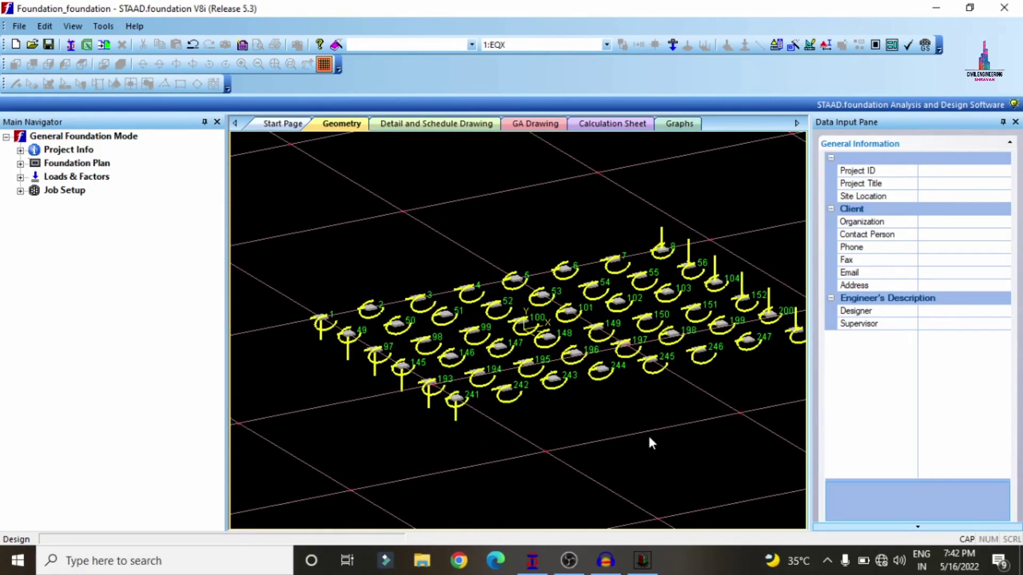
pyautogui.scroll(-2, 638, 411)
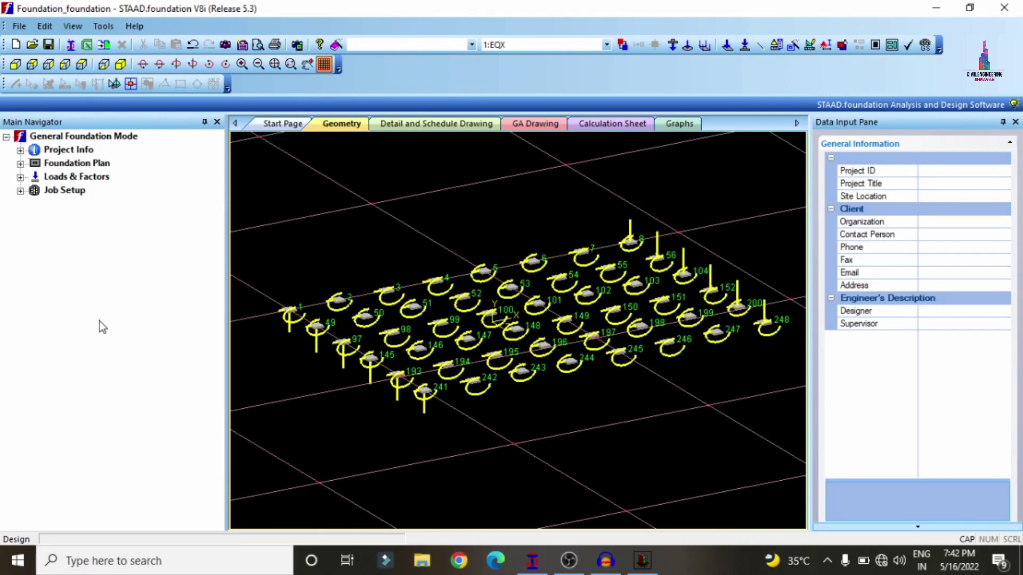
pyautogui.click(21, 178)
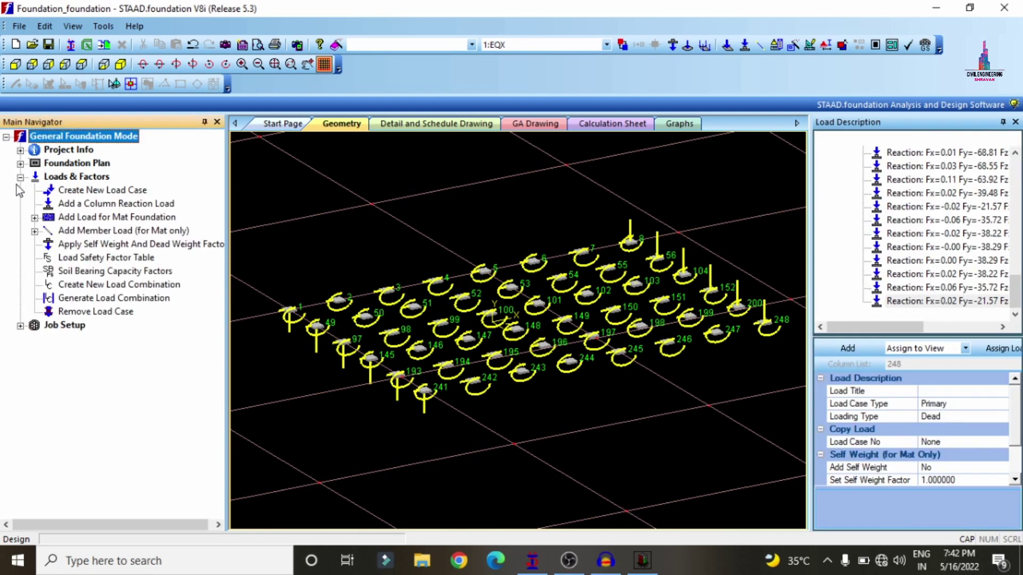
# Set the load combination generator's combination table to INDIAN
pyautogui.click(99, 299)
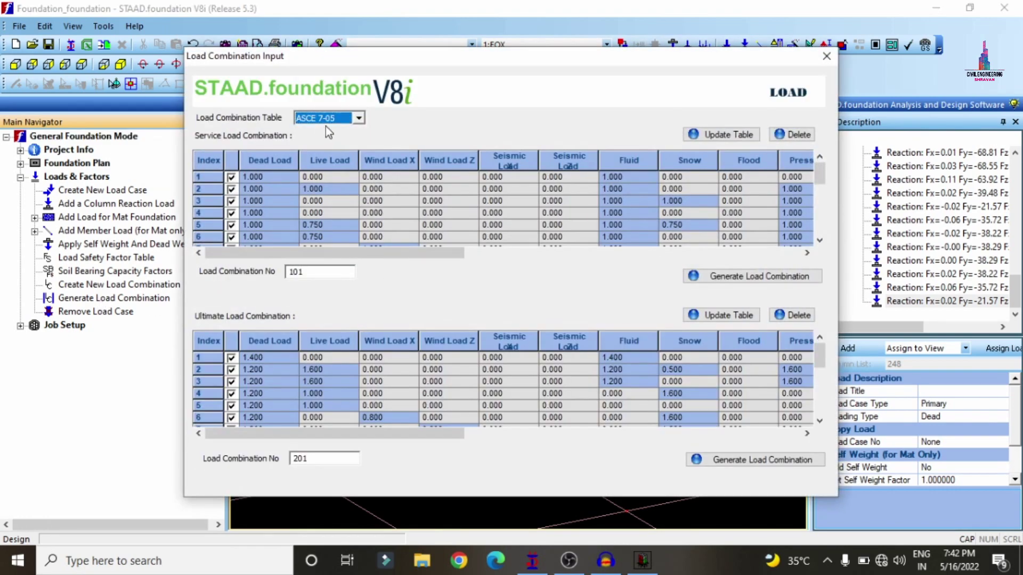
pyautogui.click(325, 124)
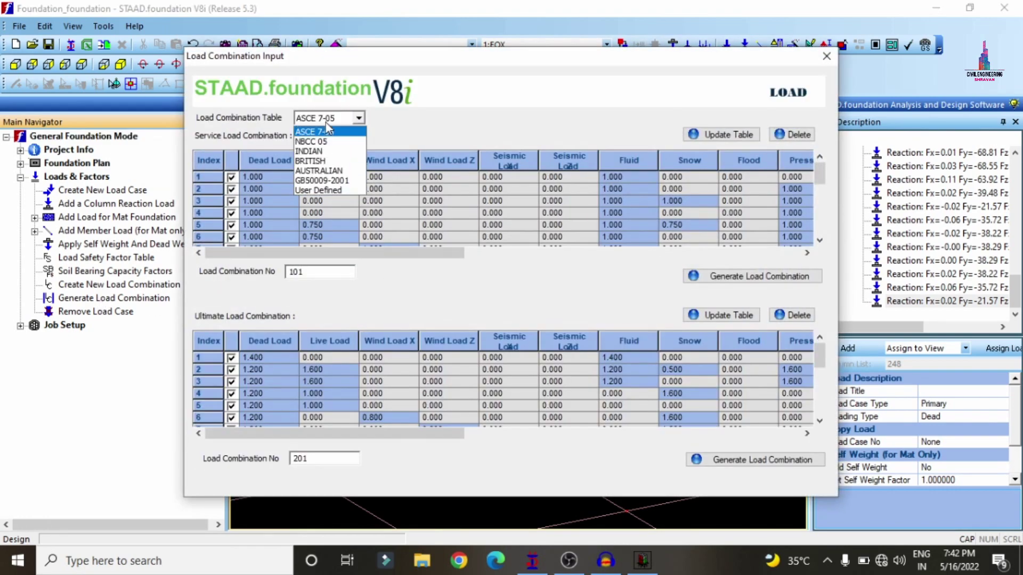
pyautogui.click(329, 152)
pyautogui.click(353, 120)
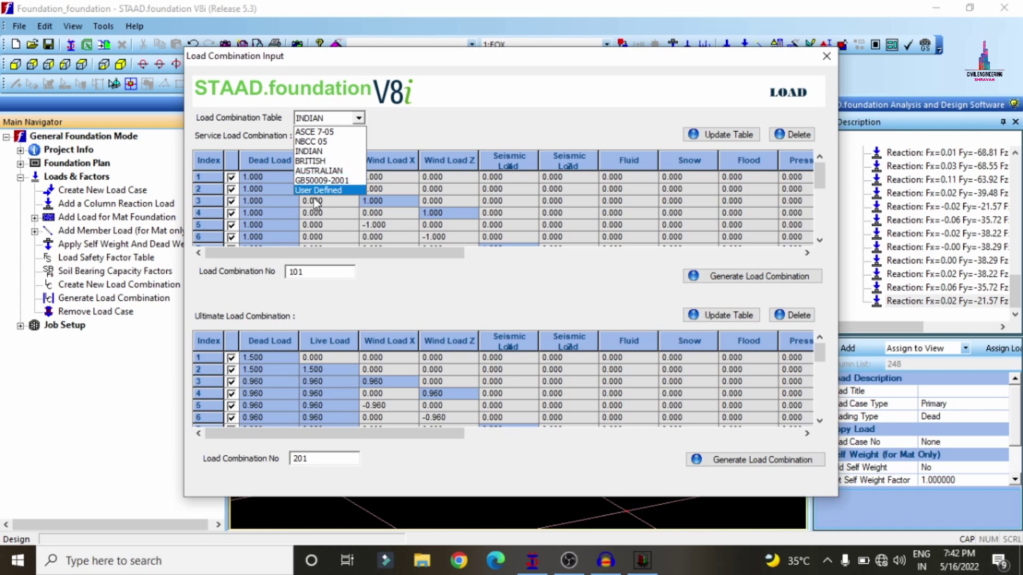
pyautogui.click(327, 153)
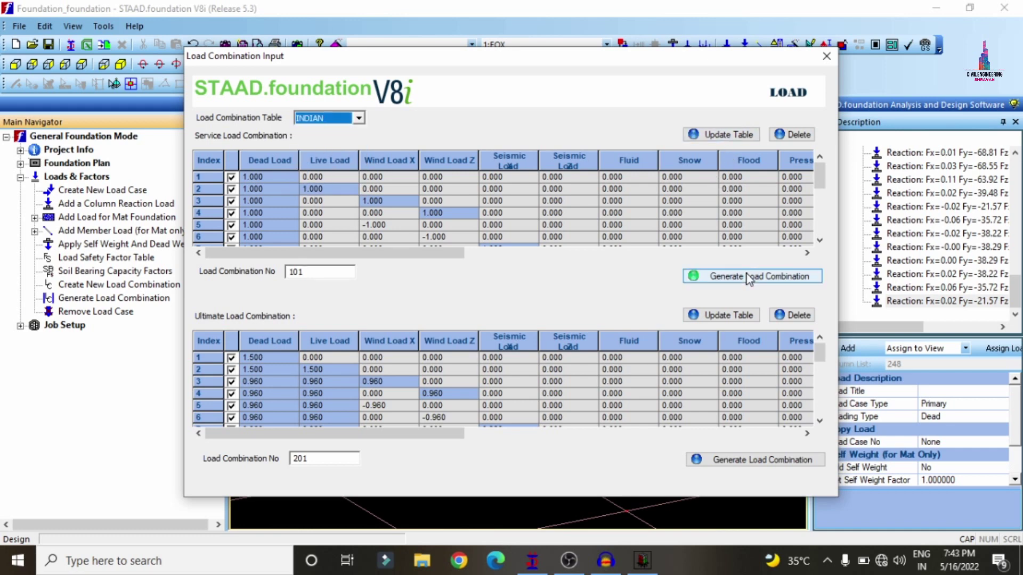
# Generate the service and ultimate load combinations, then close the generator
pyautogui.click(727, 278)
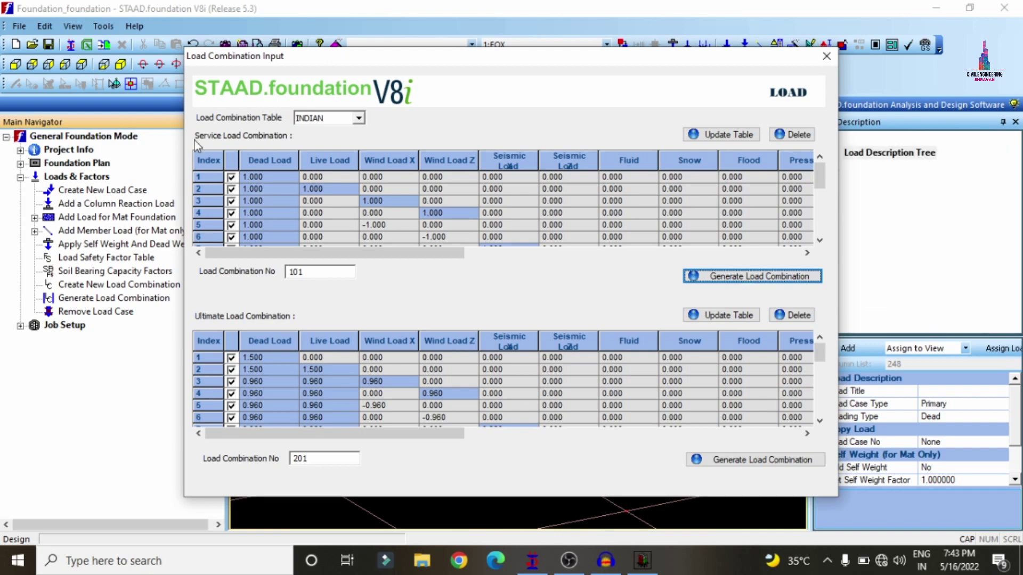
pyautogui.click(587, 312)
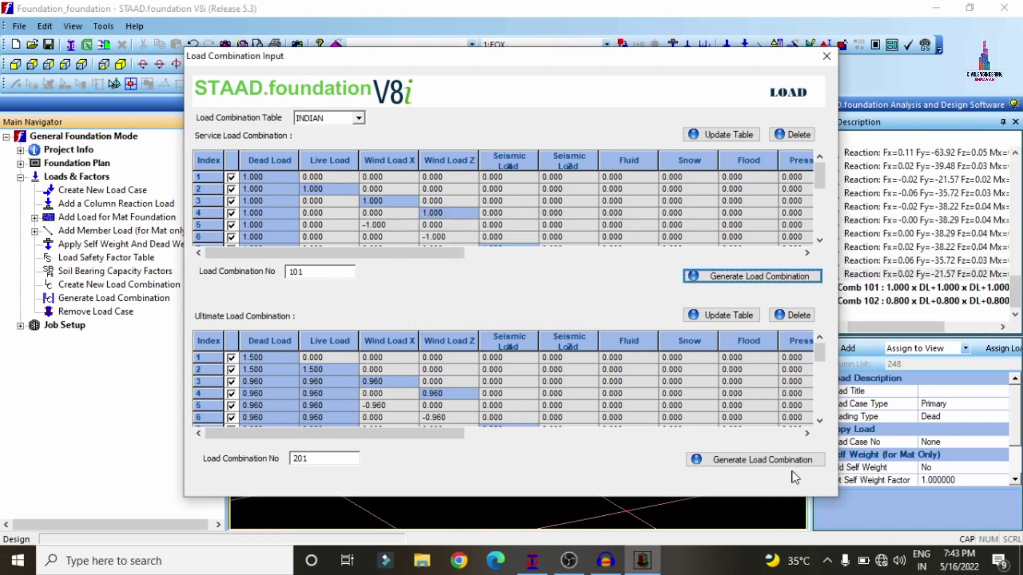
pyautogui.click(779, 460)
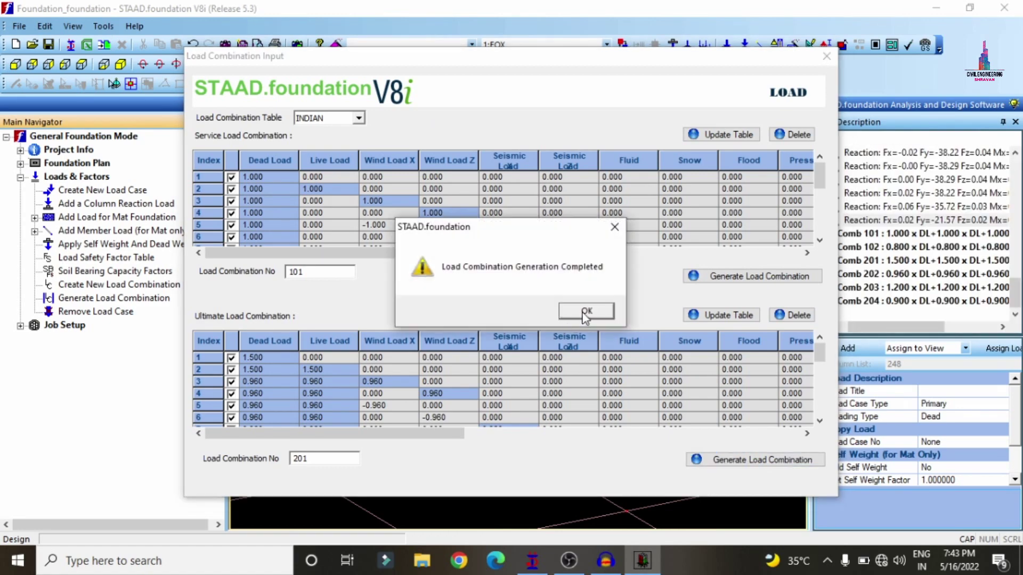
pyautogui.click(587, 312)
pyautogui.click(826, 56)
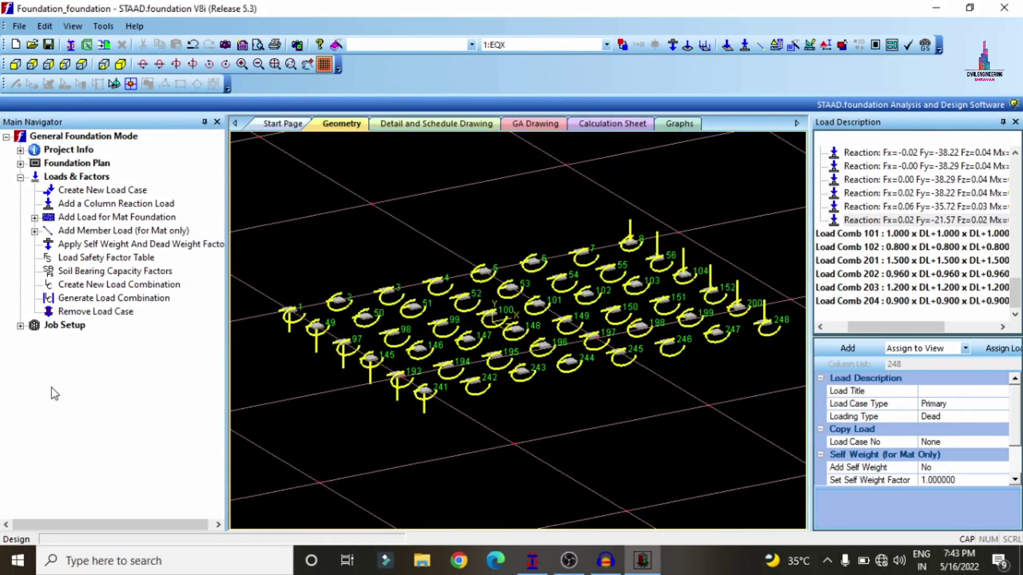
# Start a new job named 'Comb' with job type Combined
pyautogui.click(20, 326)
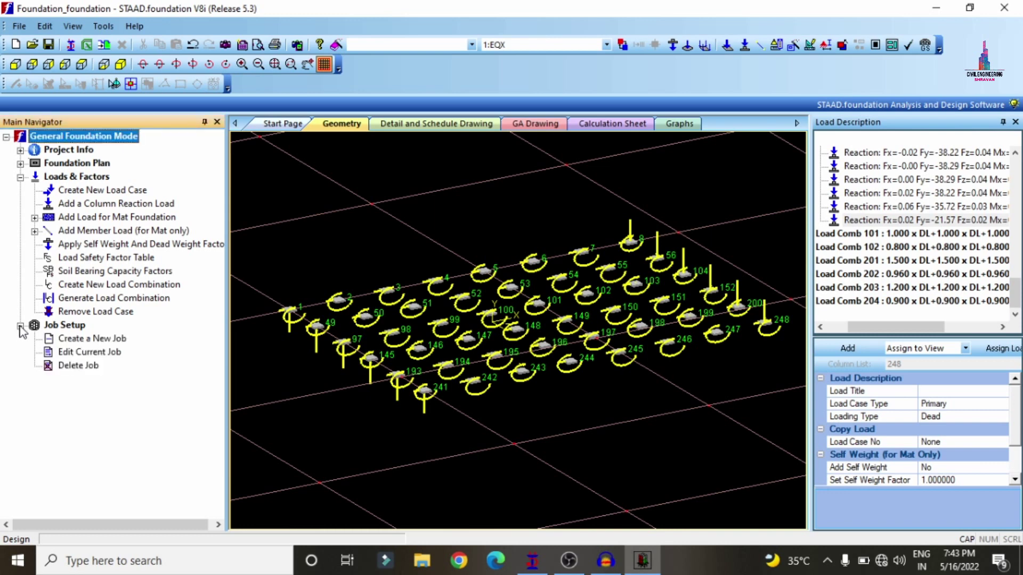
pyautogui.click(92, 339)
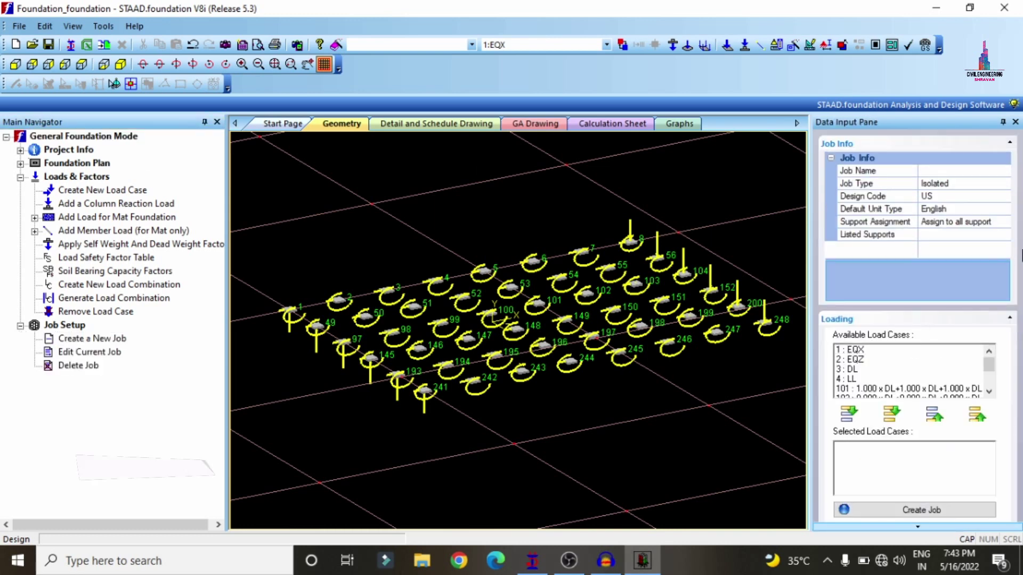
pyautogui.click(943, 171)
pyautogui.write('Com')
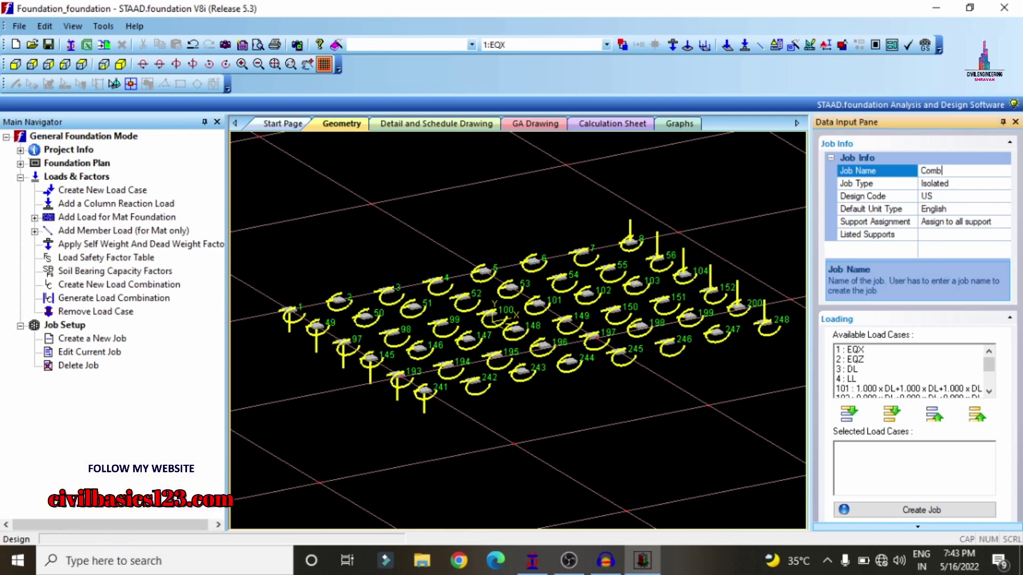
pyautogui.write('b')
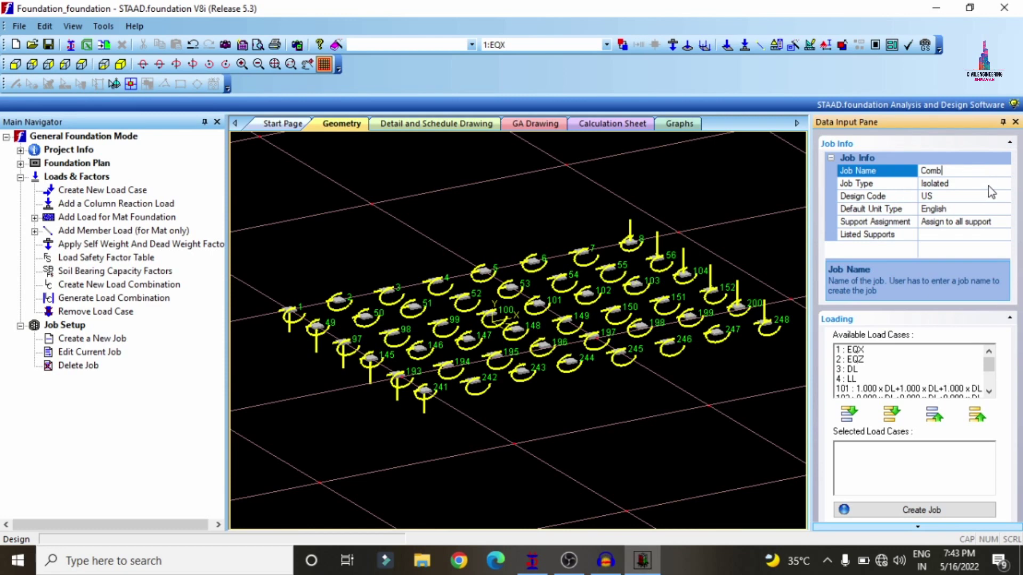
pyautogui.click(1004, 185)
pyautogui.click(1006, 184)
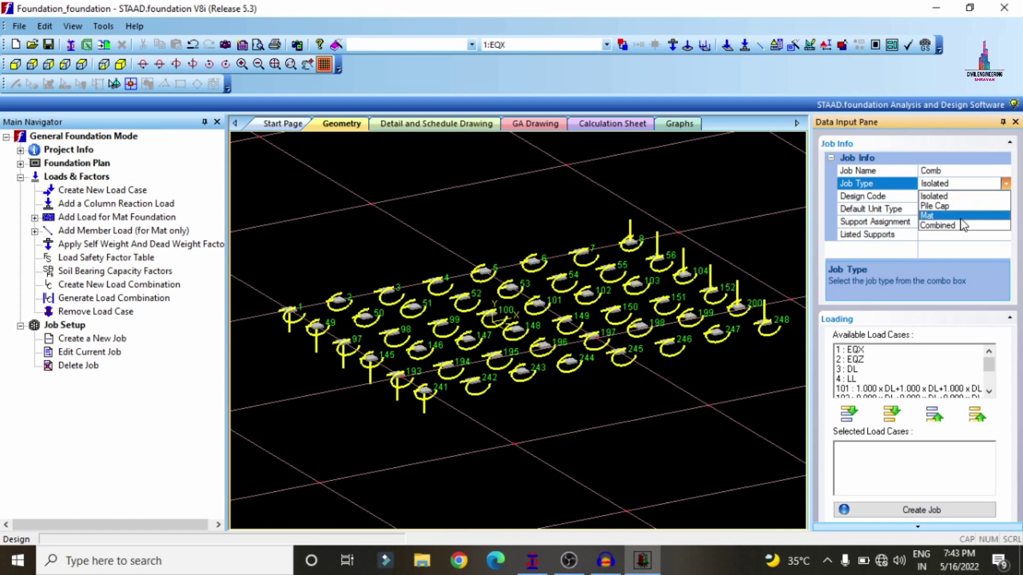
pyautogui.click(938, 225)
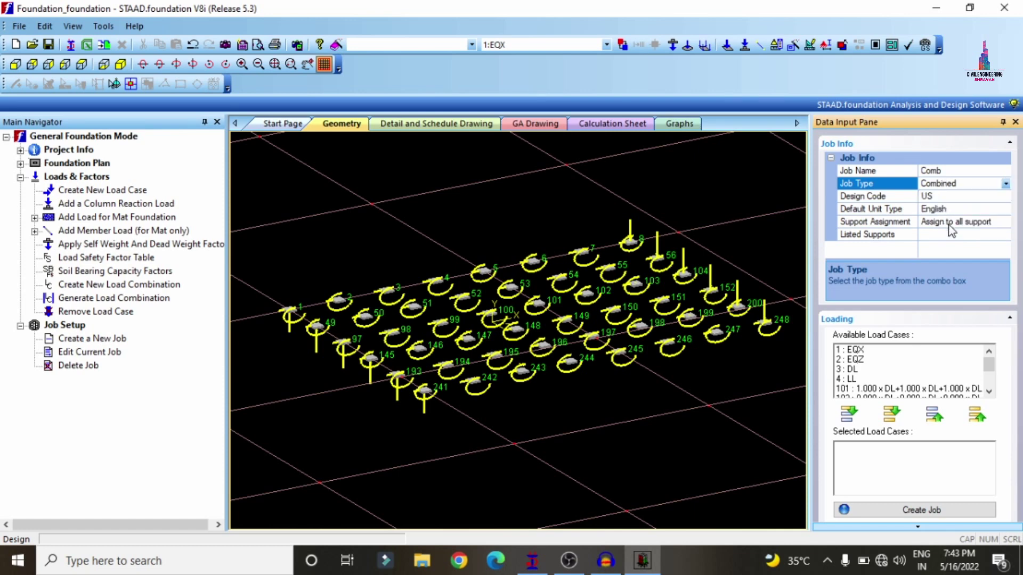
# Set the job's design code to Indian, units to SI, and assign it to all supports
pyautogui.click(1007, 197)
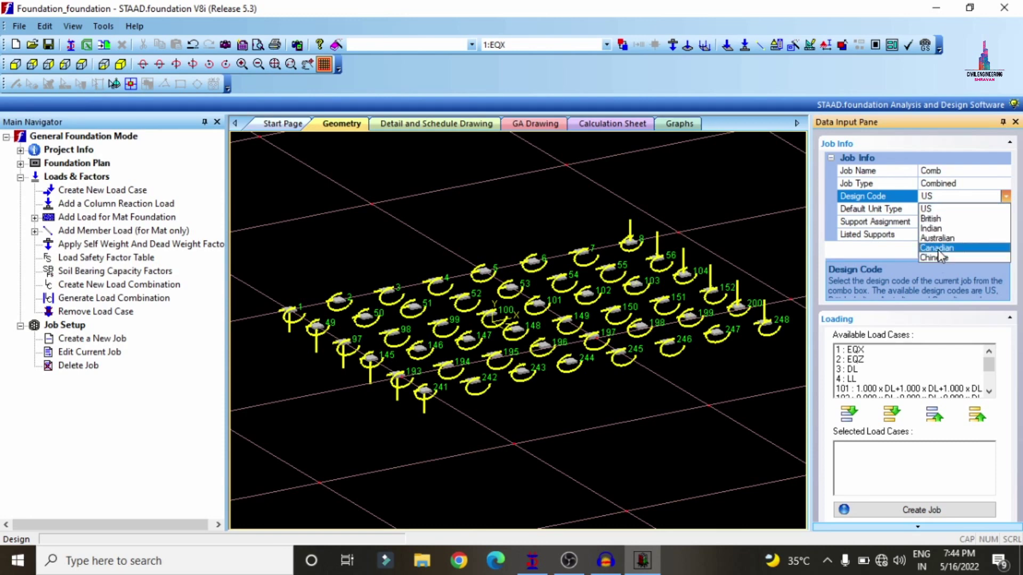
pyautogui.click(938, 228)
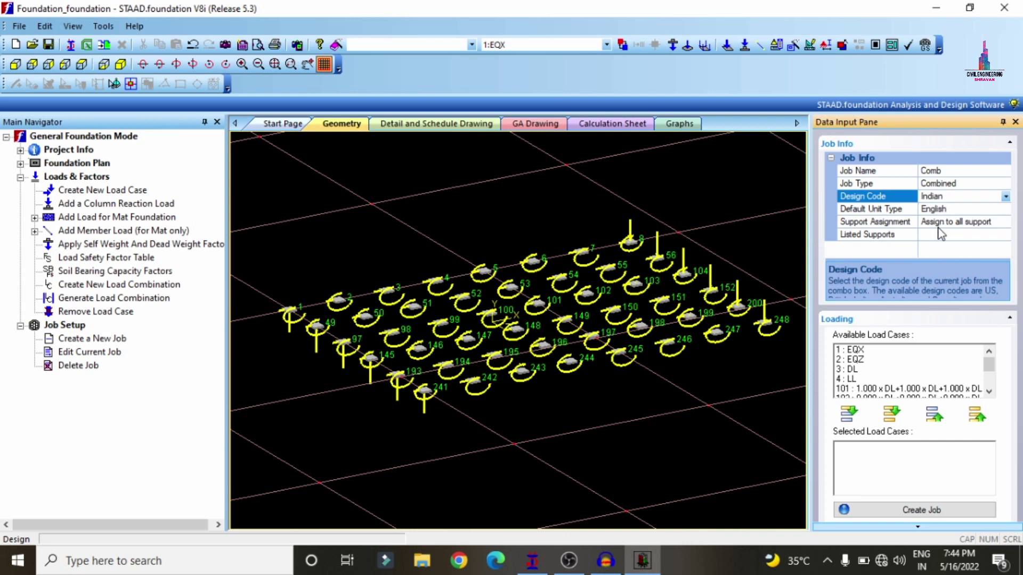
pyautogui.click(1006, 211)
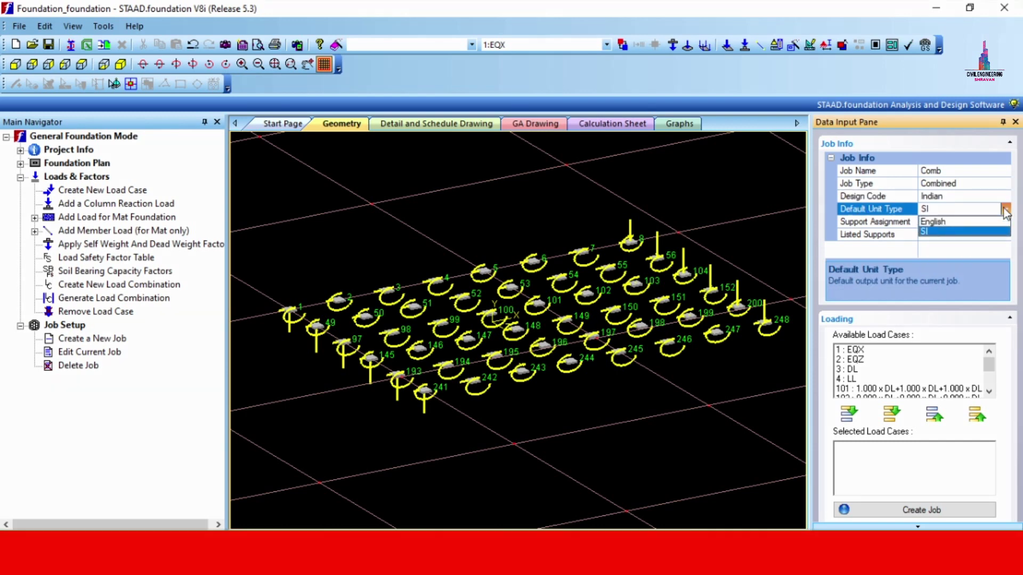
pyautogui.click(959, 231)
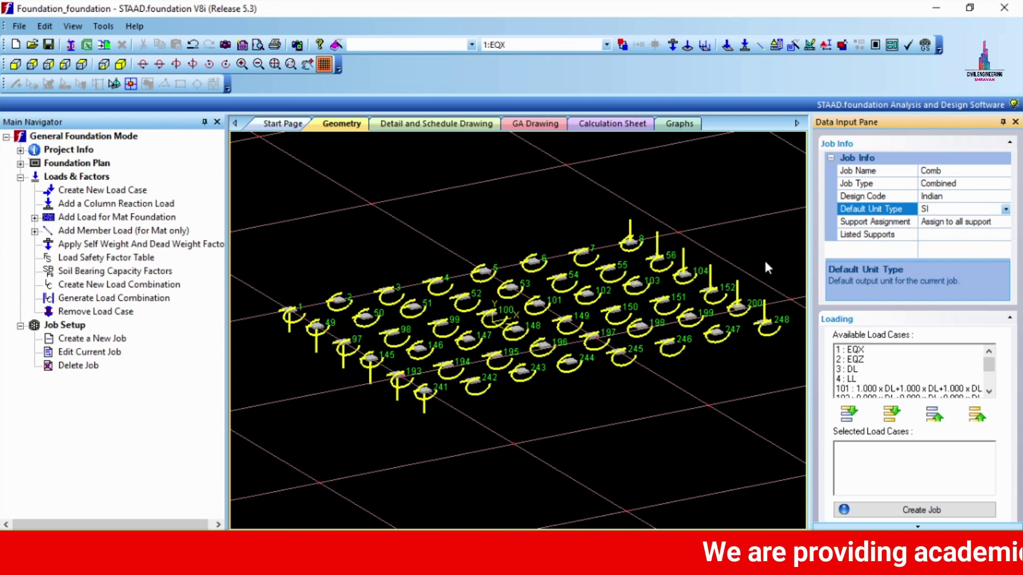
pyautogui.click(1005, 223)
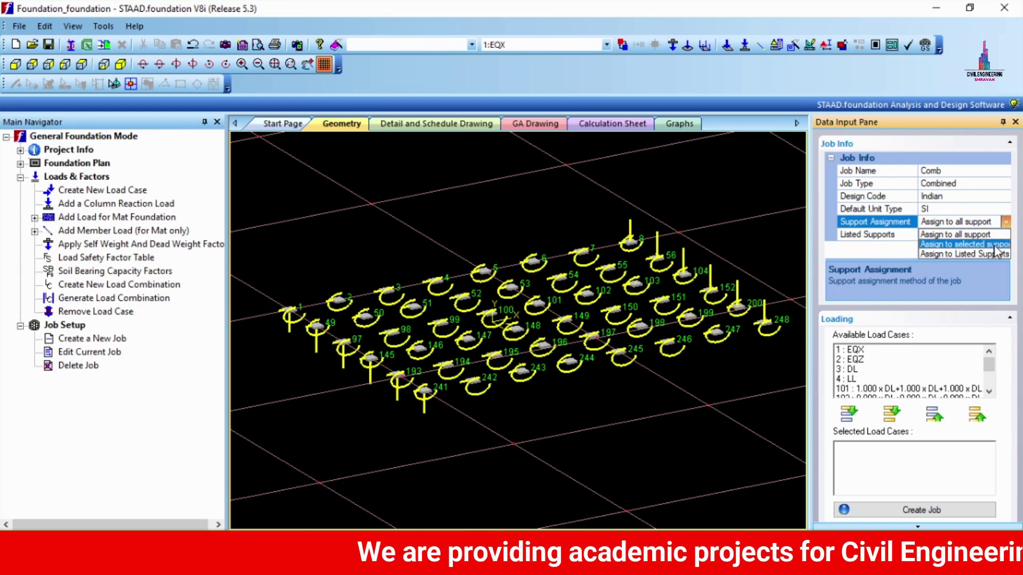
pyautogui.click(967, 225)
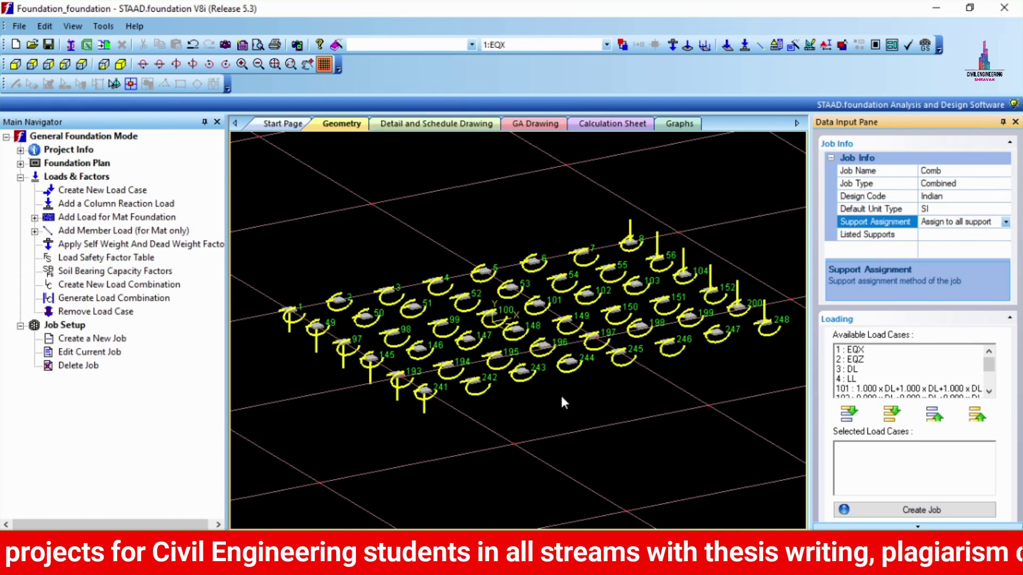
# Add load combinations 101 through 204 to the Comb job and create it
pyautogui.moveTo(565, 394); pyautogui.dragTo(535, 382, button='middle')
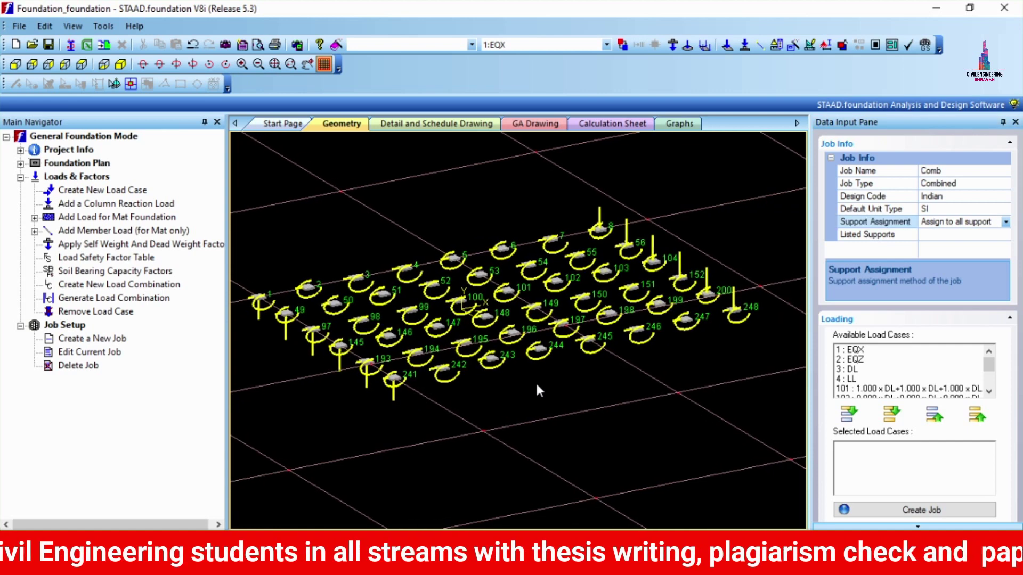
pyautogui.scroll(-3, 980, 369)
pyautogui.scroll(2, 882, 378)
pyautogui.click(881, 376)
pyautogui.scroll(-1, 871, 368)
pyautogui.moveTo(867, 368); pyautogui.dragTo(865, 392)
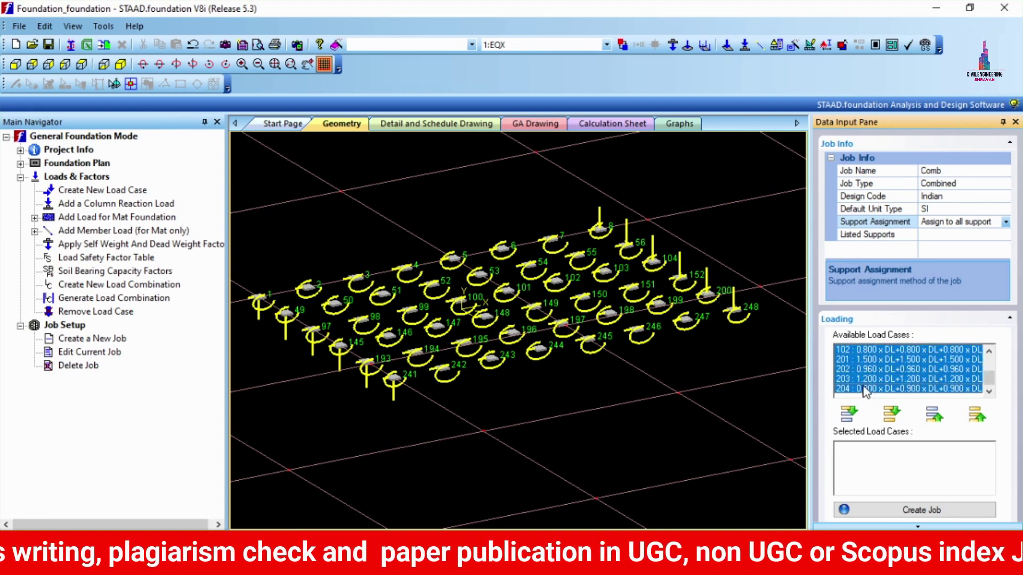
pyautogui.click(849, 414)
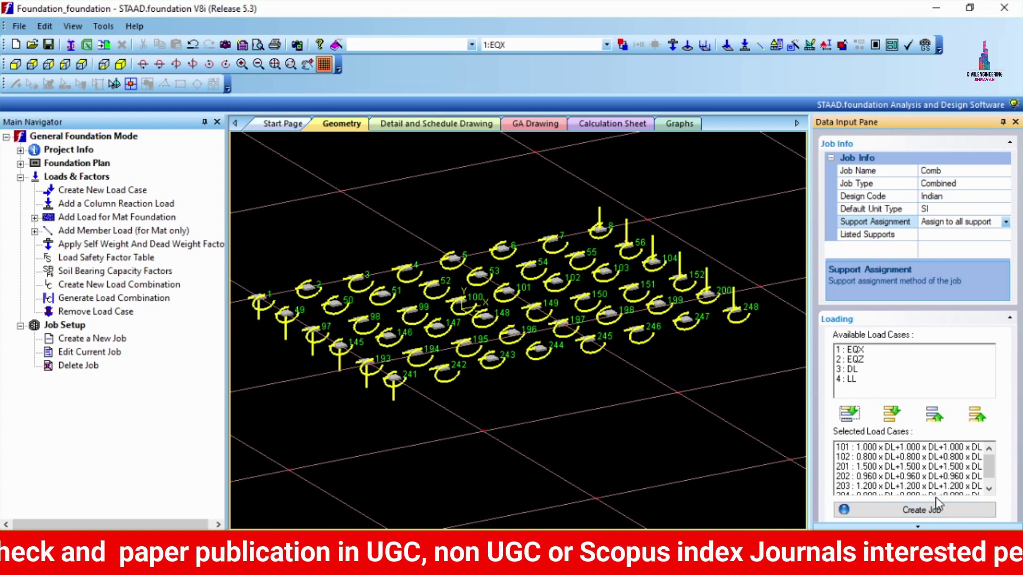
pyautogui.scroll(-1, 919, 476)
pyautogui.click(919, 473)
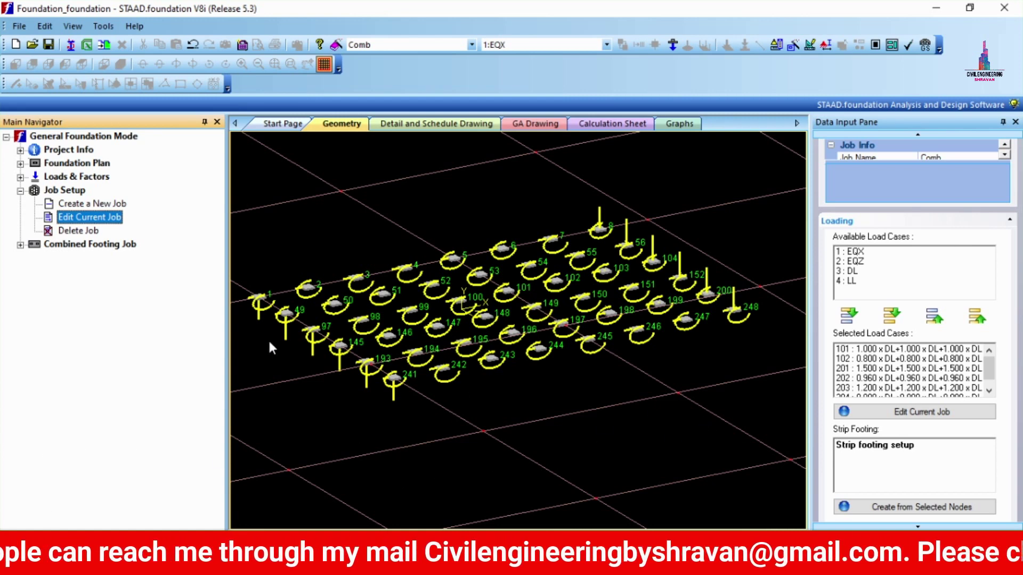
# Select the footings at nodes 1 and 2 and join them with a strip footing
pyautogui.scroll(4, 245, 293)
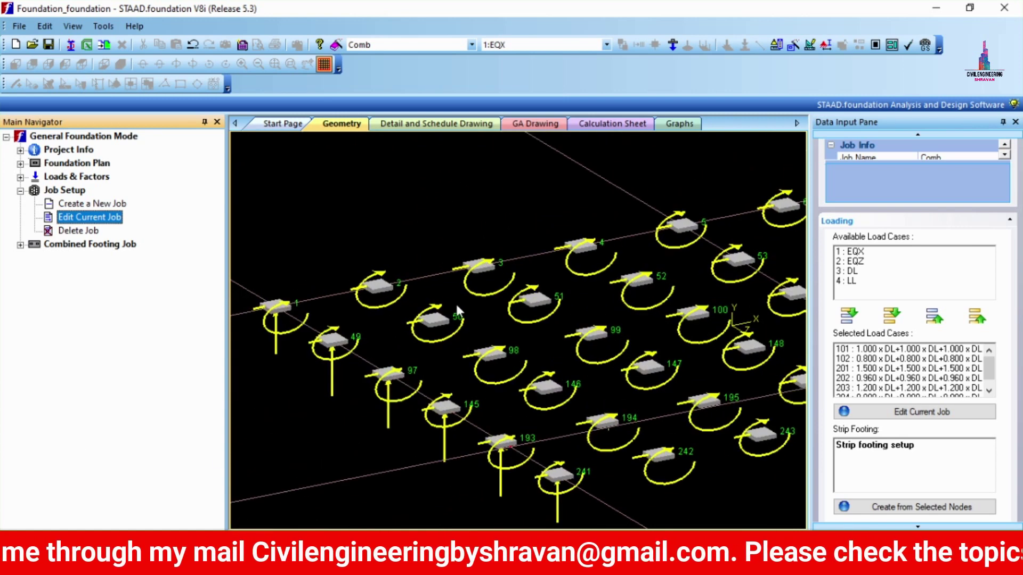
pyautogui.scroll(-1, 331, 289)
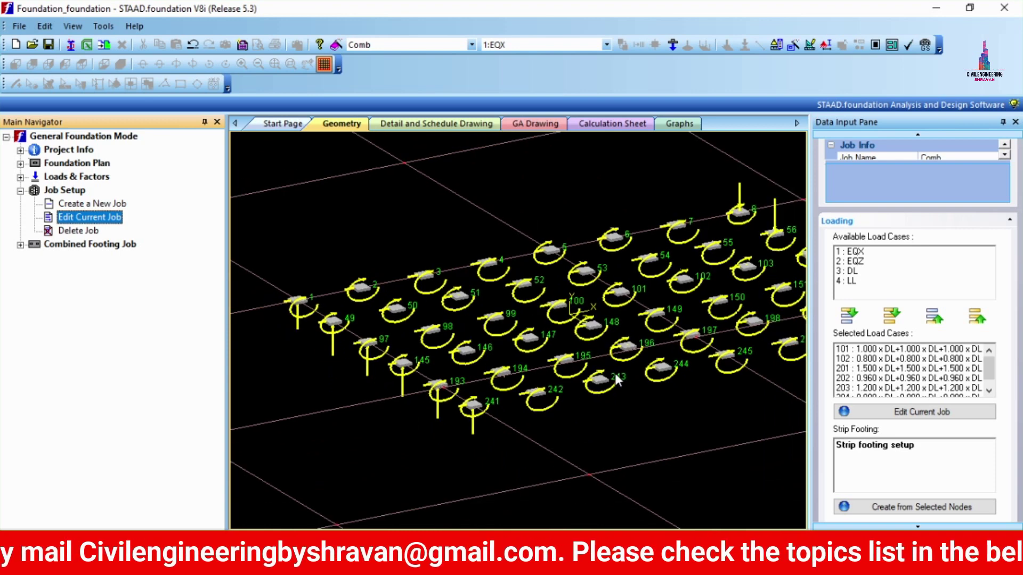
pyautogui.click(301, 308)
pyautogui.scroll(3, 309, 309)
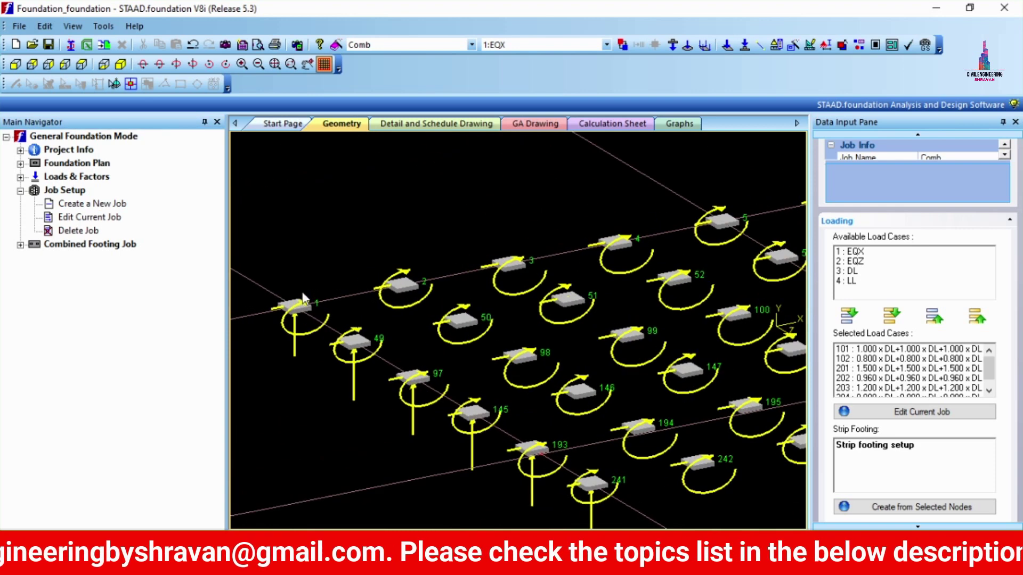
pyautogui.click(316, 308)
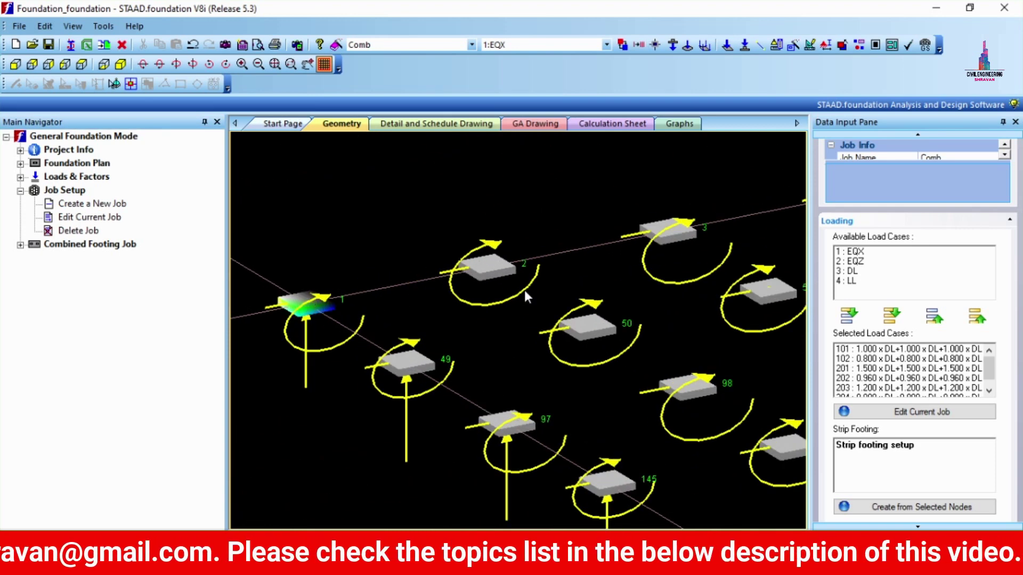
pyautogui.keyDown('ctrl'); pyautogui.click(479, 270); pyautogui.keyUp('ctrl')
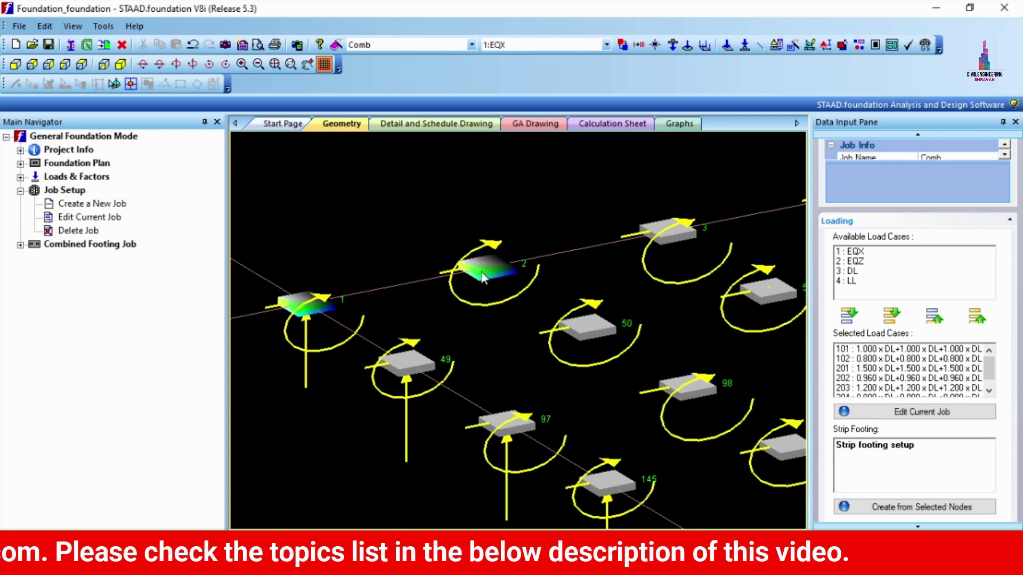
pyautogui.scroll(-1, 449, 281)
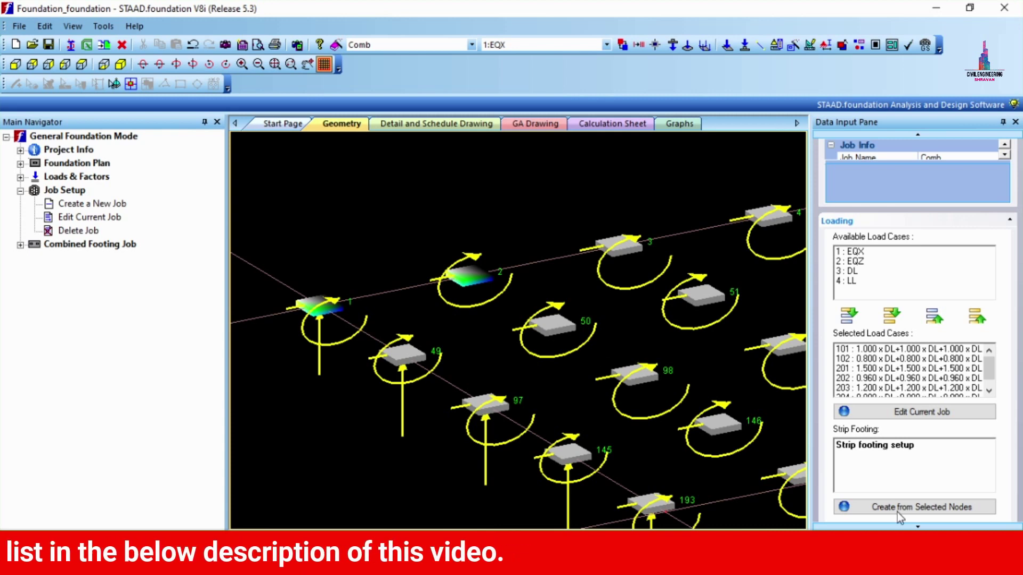
pyautogui.scroll(-1, 900, 507)
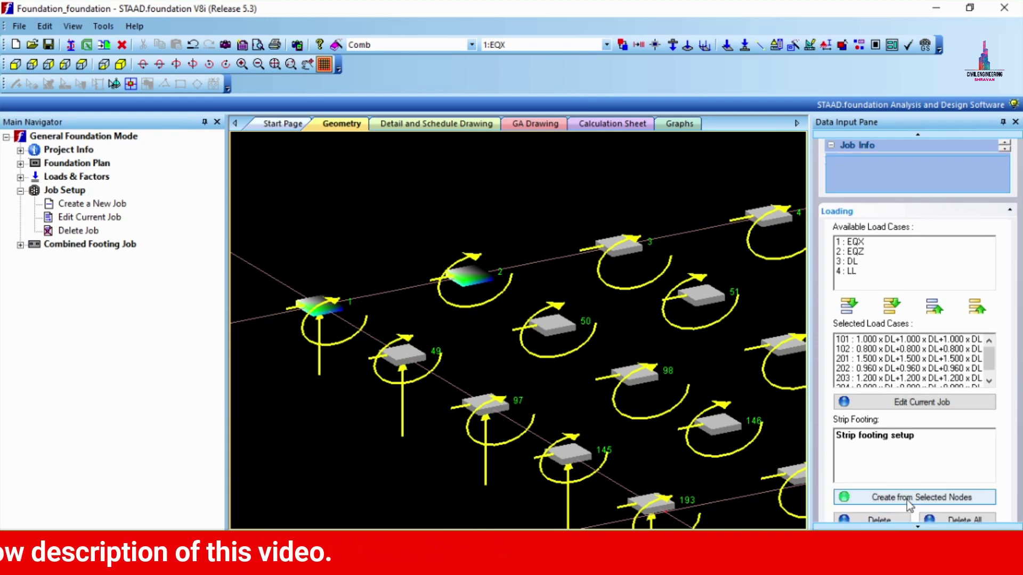
pyautogui.click(910, 496)
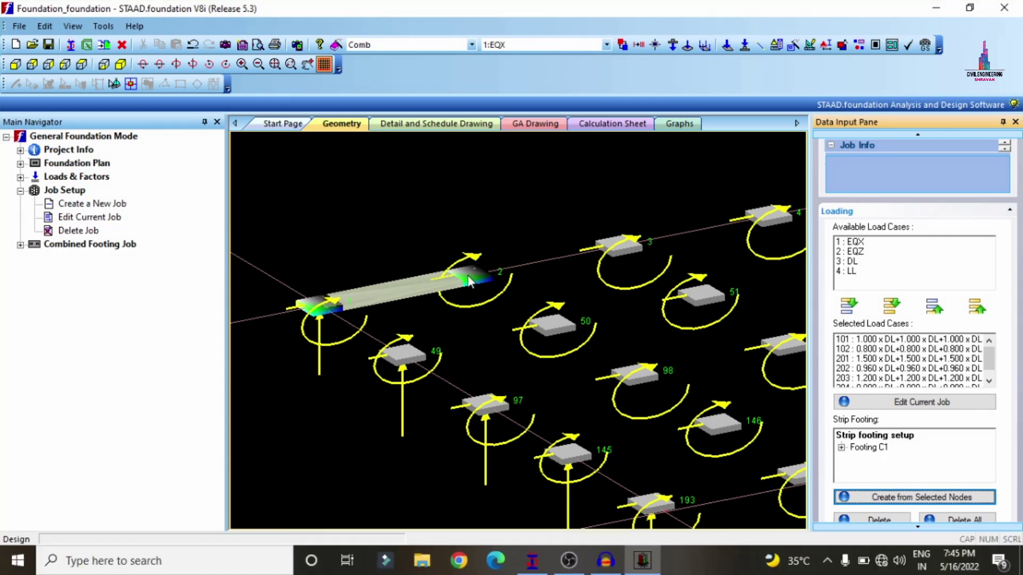
# Chain strip footings from node 1 through nodes 49, 97, 145, 193 and 241
pyautogui.click(389, 207)
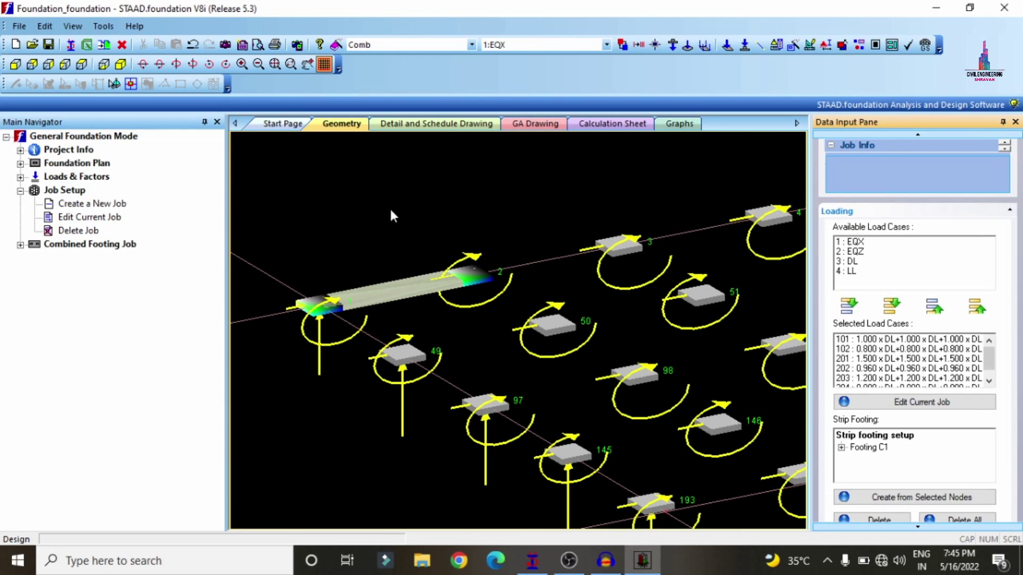
pyautogui.click(332, 305)
pyautogui.click(906, 498)
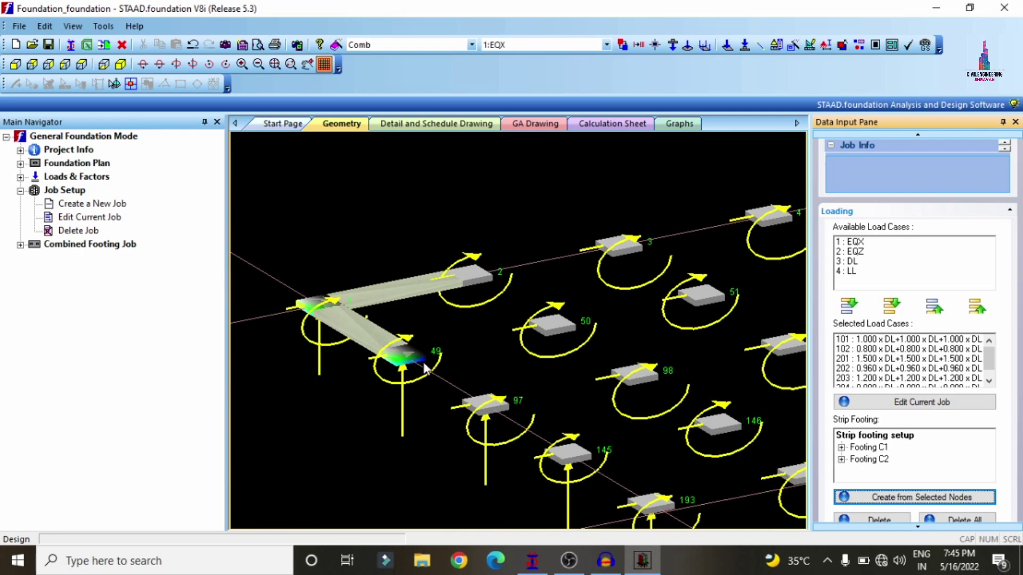
pyautogui.click(498, 409)
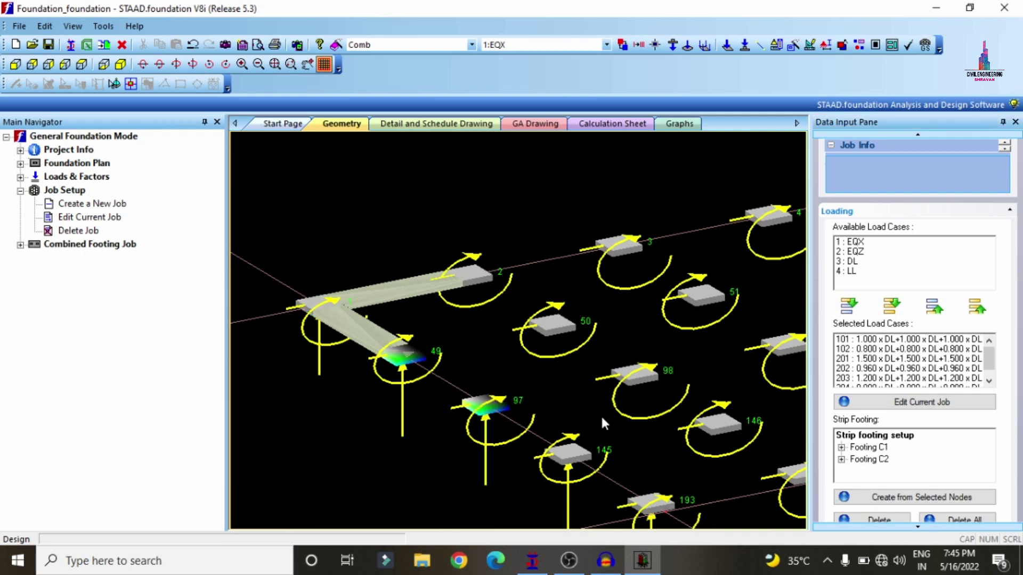
pyautogui.click(883, 495)
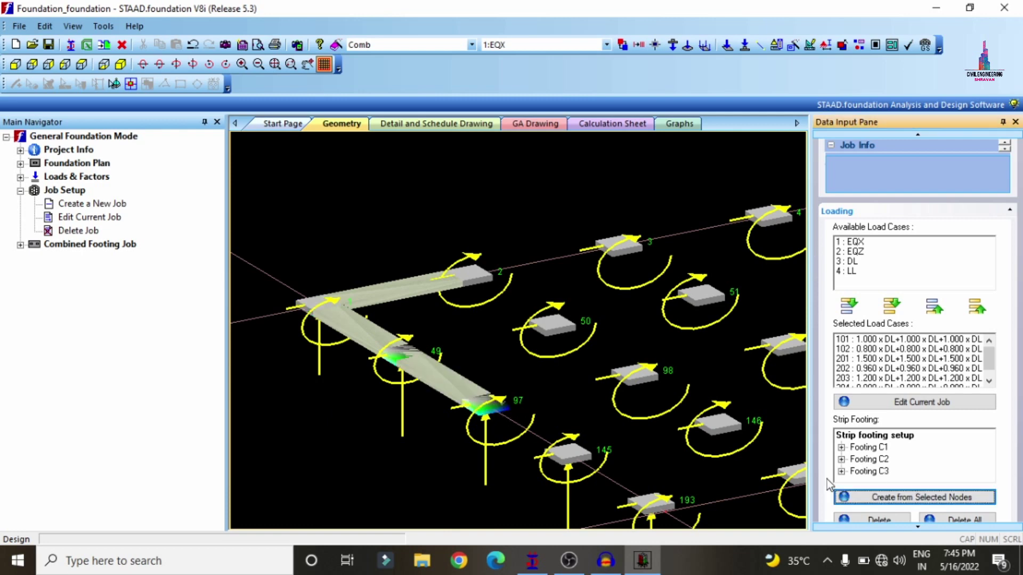
pyautogui.click(508, 411)
pyautogui.click(582, 456)
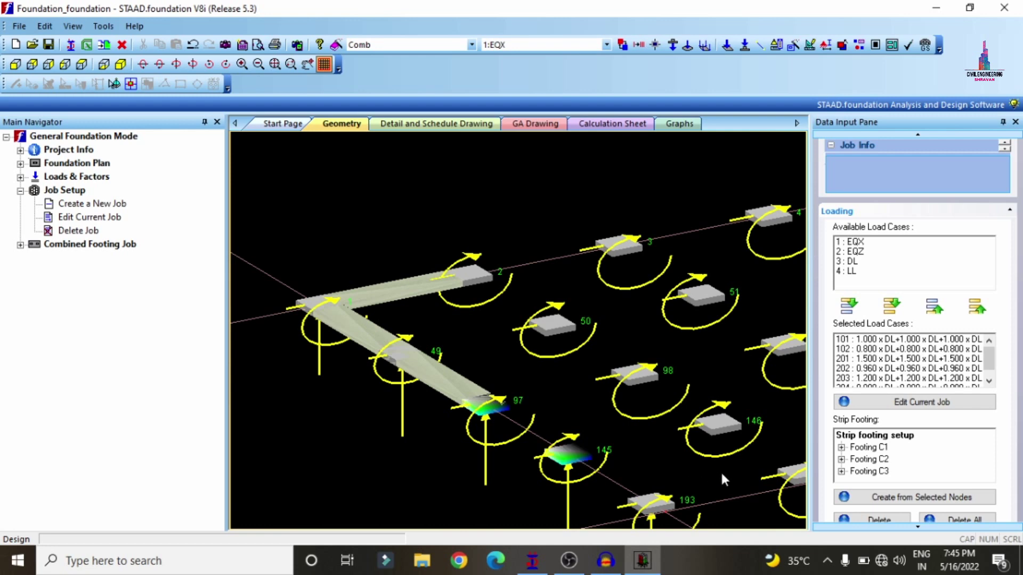
pyautogui.click(879, 498)
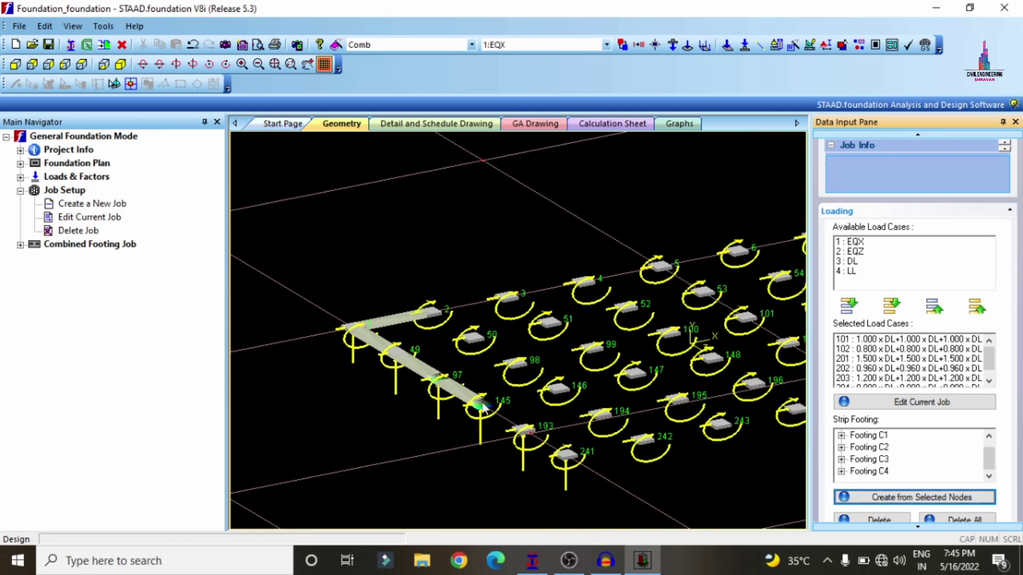
pyautogui.click(543, 420)
pyautogui.click(885, 497)
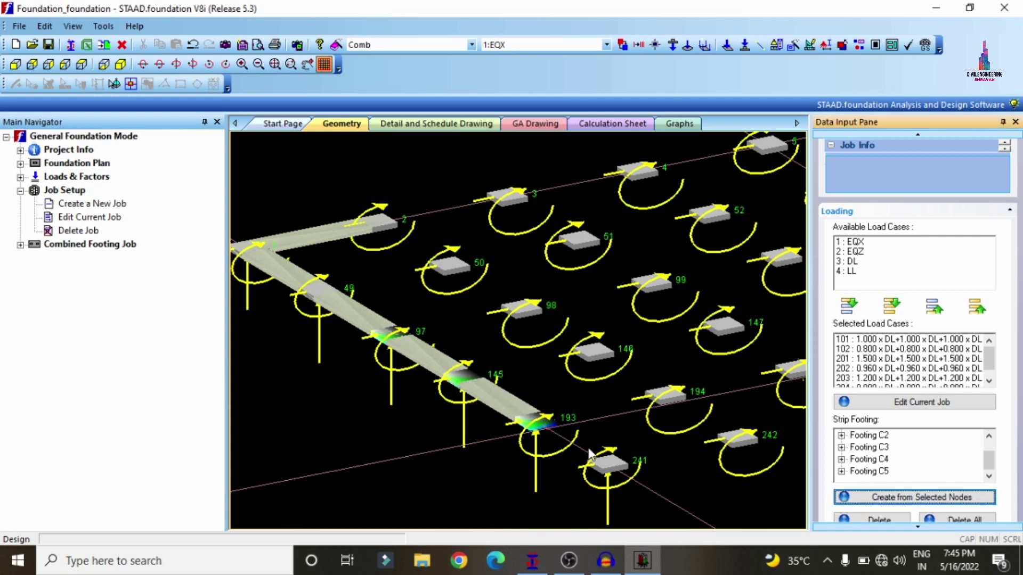
pyautogui.click(616, 465)
pyautogui.click(901, 497)
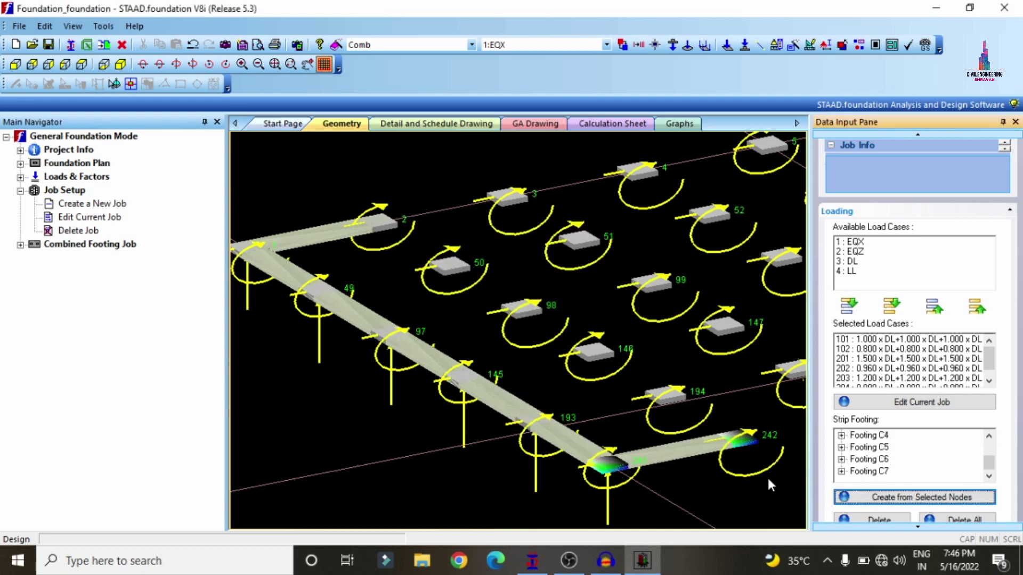
# Link three more pairs of neighbouring footings with strip footings
pyautogui.click(382, 276)
pyautogui.click(914, 497)
pyautogui.click(600, 405)
pyautogui.click(914, 497)
pyautogui.click(455, 318)
pyautogui.click(915, 497)
# Start a new strip row at footing 5, linking its neighbouring footings one by one
pyautogui.click(703, 156)
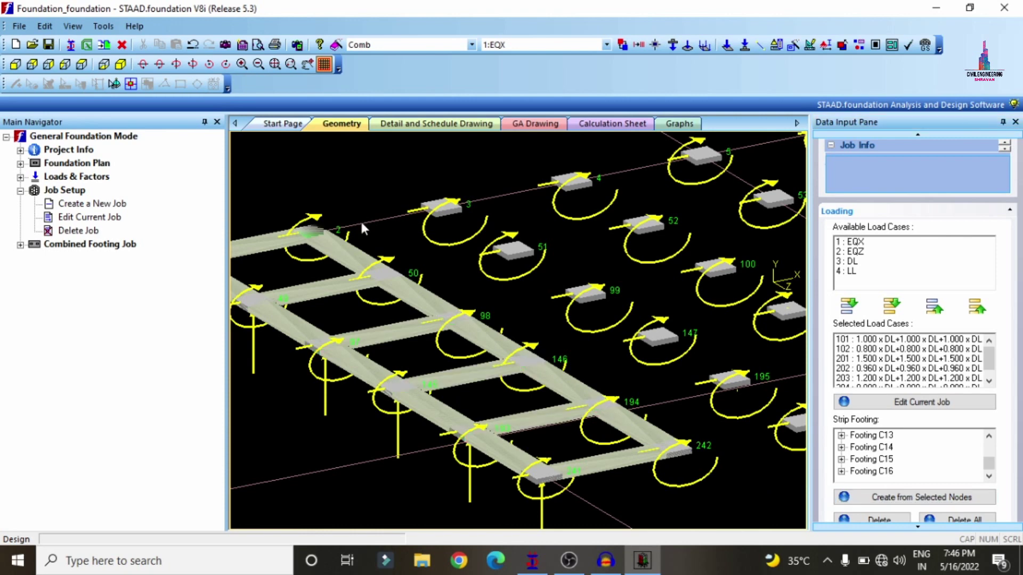
pyautogui.click(914, 497)
pyautogui.click(543, 296)
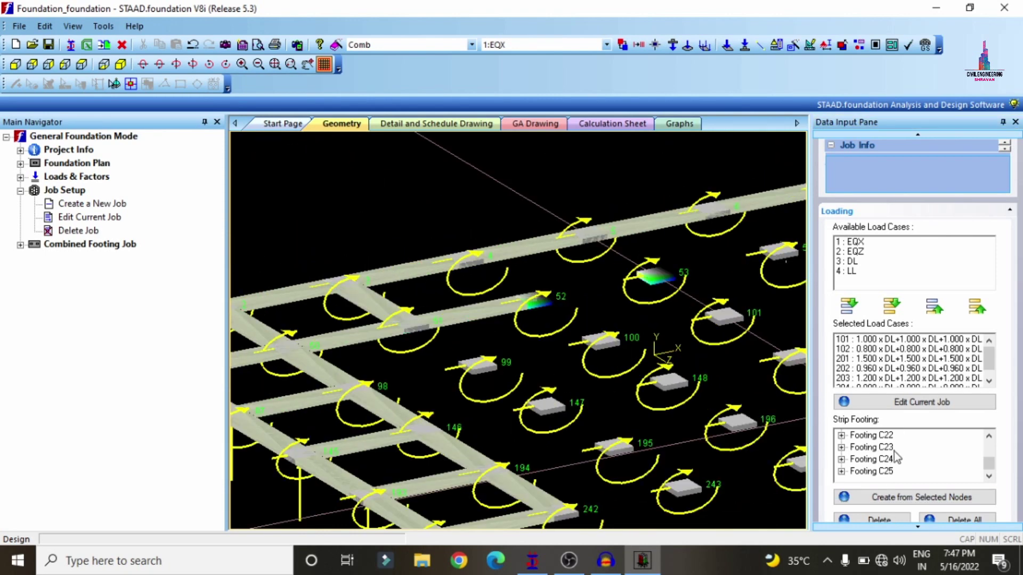
pyautogui.click(914, 497)
pyautogui.click(469, 369)
pyautogui.click(914, 497)
pyautogui.click(547, 406)
pyautogui.click(915, 497)
pyautogui.click(904, 498)
pyautogui.click(450, 449)
pyautogui.click(914, 497)
pyautogui.click(651, 480)
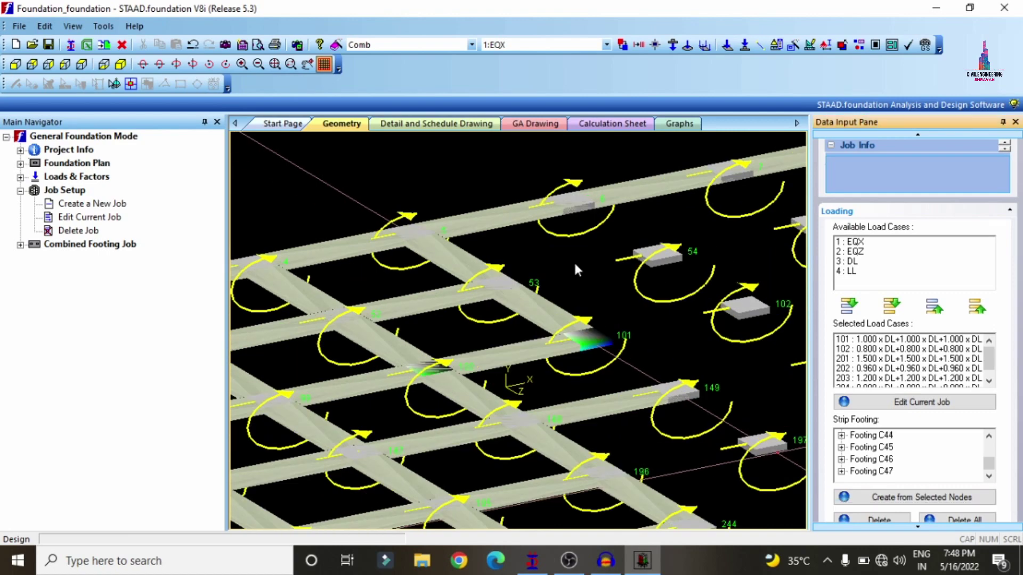
pyautogui.click(927, 499)
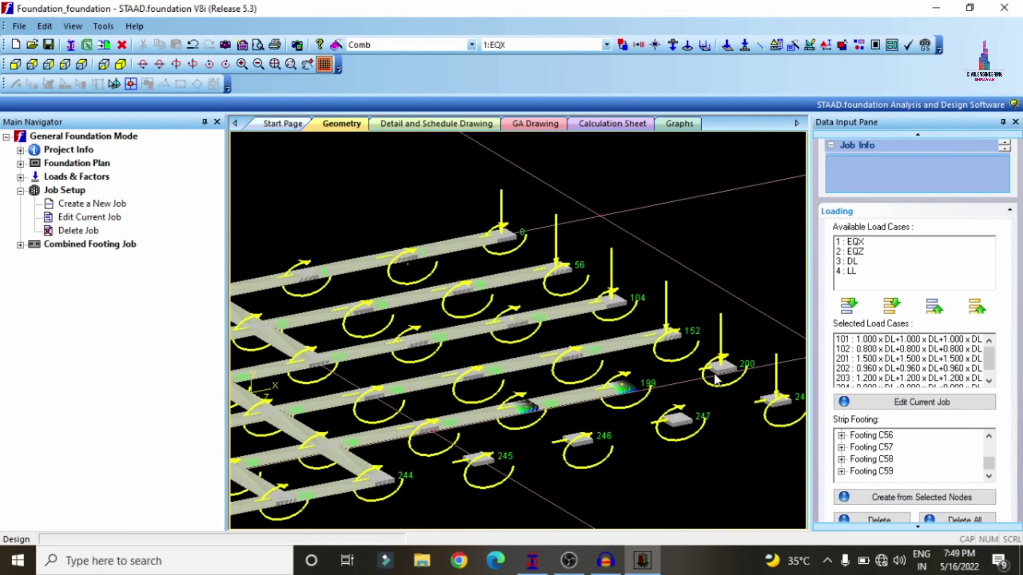
# Finish linking the remaining neighbouring footings of that row with strips
pyautogui.click(915, 497)
pyautogui.click(914, 497)
pyautogui.click(914, 497)
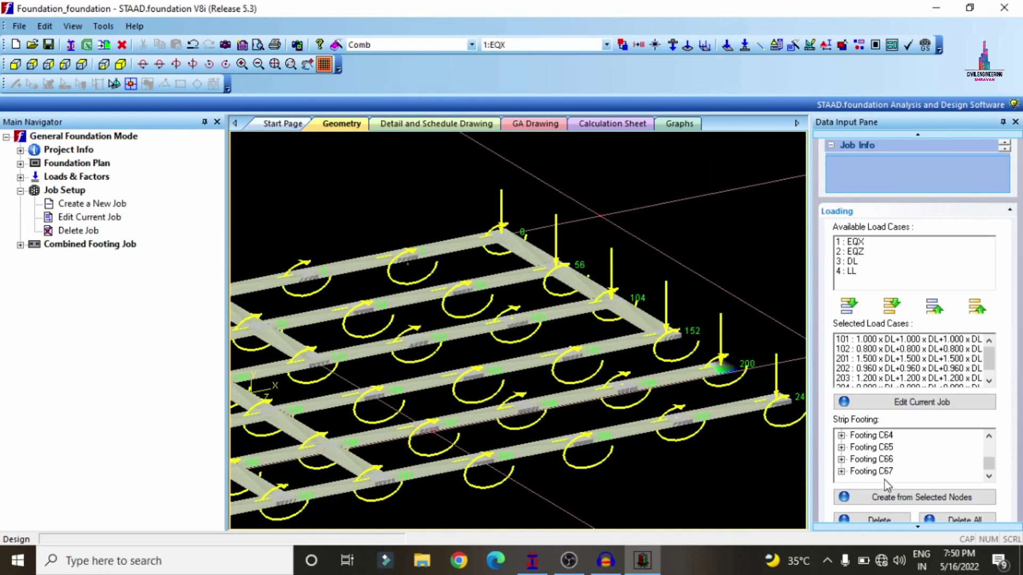
pyautogui.click(679, 337)
pyautogui.click(462, 301)
pyautogui.click(461, 301)
pyautogui.press('Return')
pyautogui.click(614, 375)
pyautogui.press('Return')
pyautogui.click(685, 424)
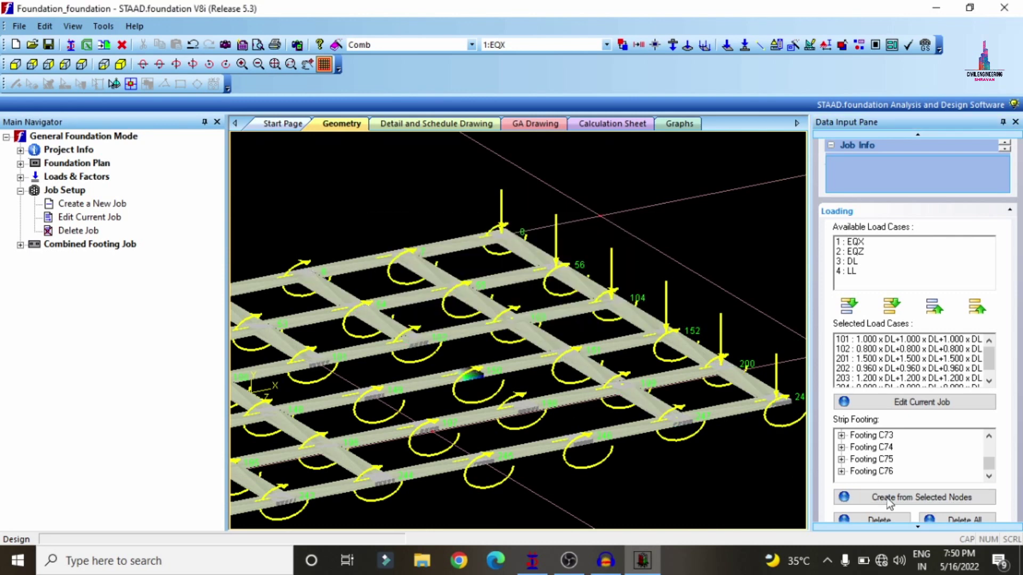
pyautogui.press('Return')
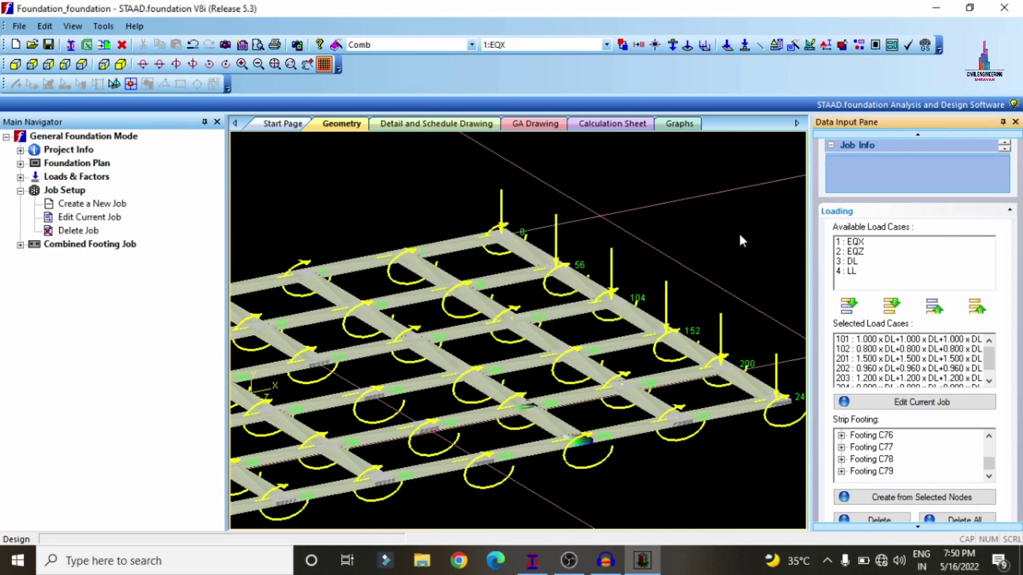
# Select four column nodes of another row and create a strip footing, reaching Footing C82
pyautogui.scroll(1, 741, 234)
pyautogui.scroll(2, 326, 362)
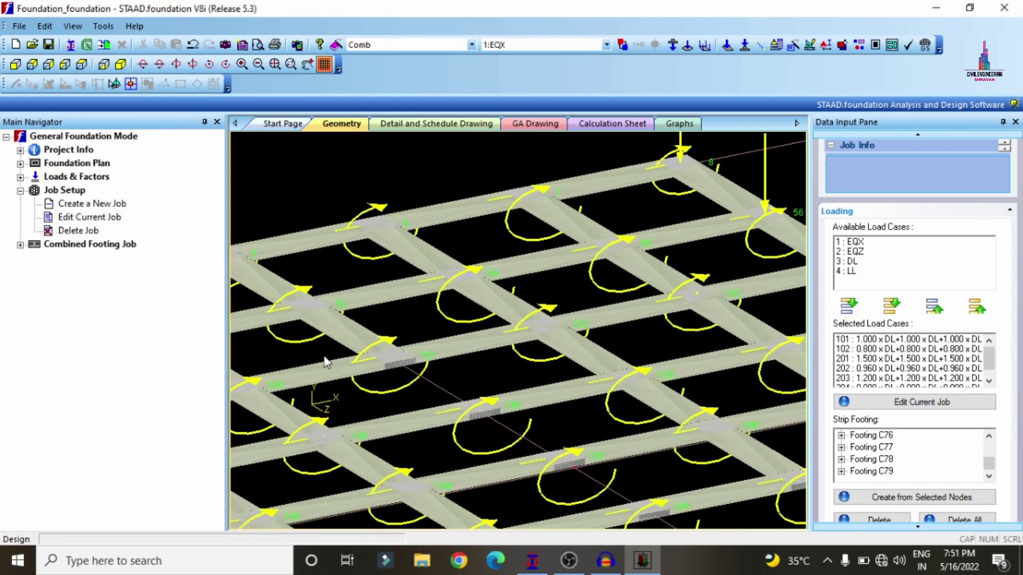
pyautogui.click(397, 359)
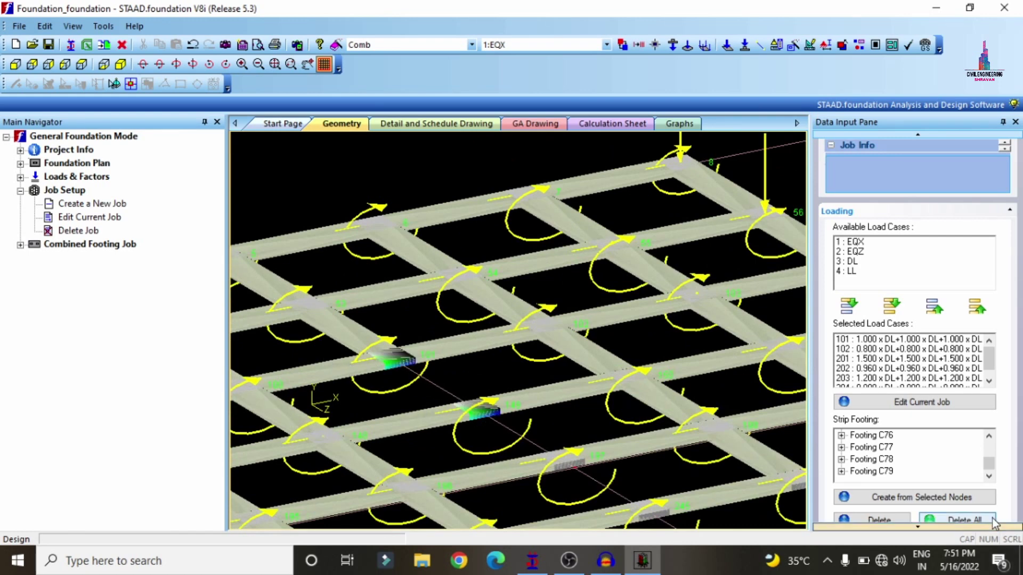
pyautogui.click(486, 412)
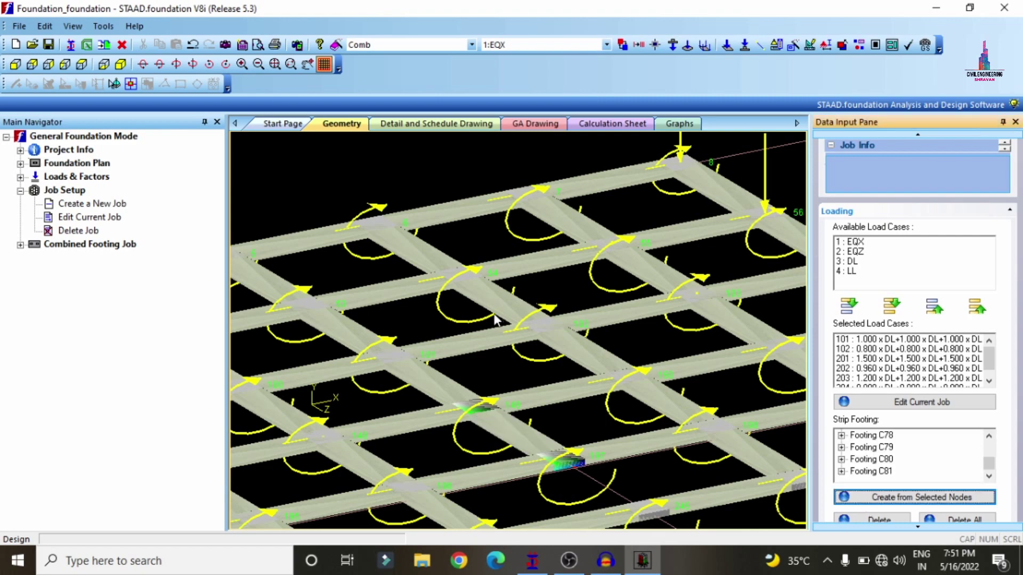
pyautogui.scroll(-2, 495, 319)
pyautogui.scroll(2, 512, 363)
pyautogui.click(530, 402)
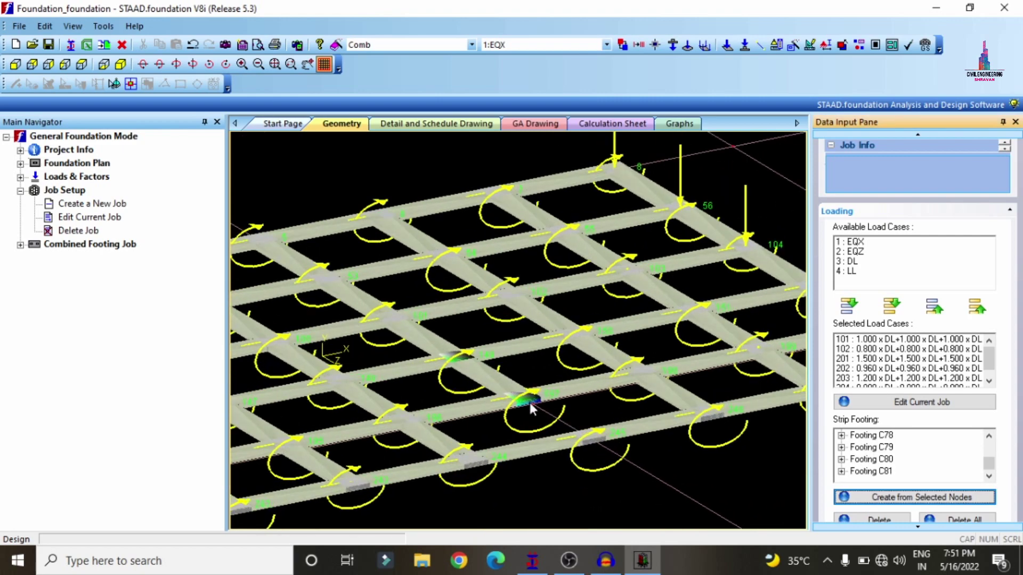
pyautogui.click(593, 437)
pyautogui.click(847, 497)
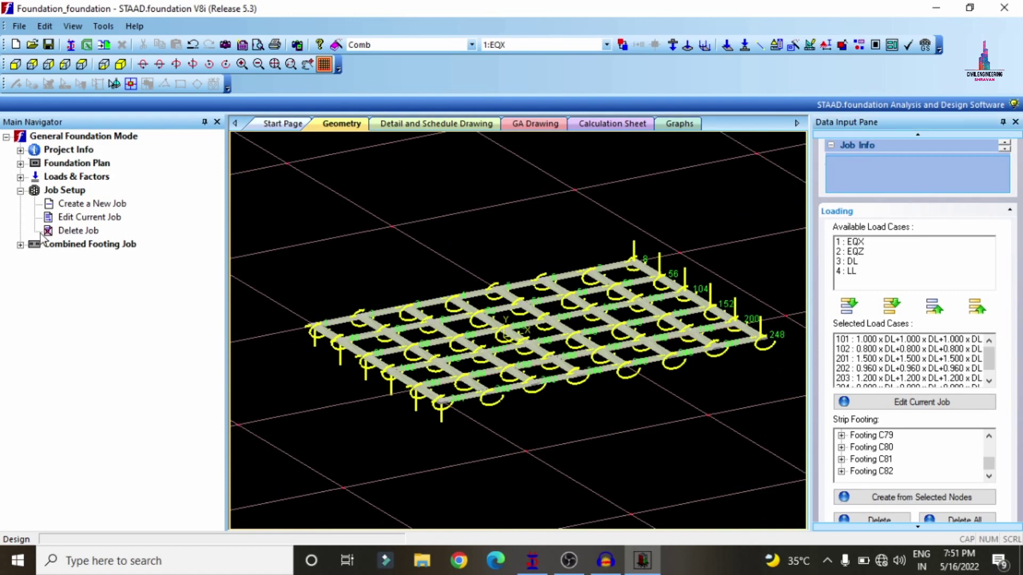
pyautogui.click(21, 244)
# Check the concrete unit weight and set soil bearing capacity to 200 kN/m2
pyautogui.click(78, 270)
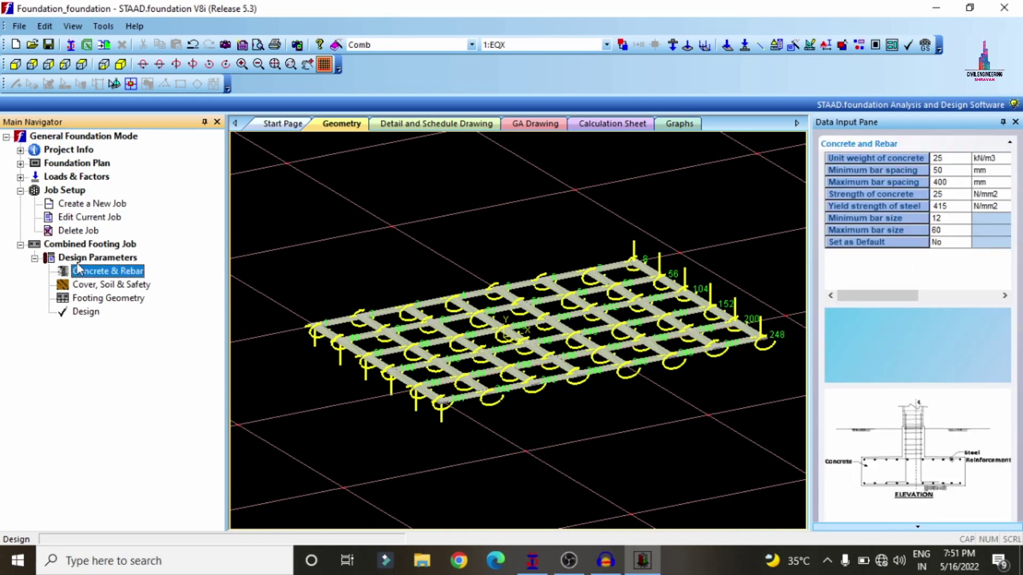
pyautogui.click(956, 159)
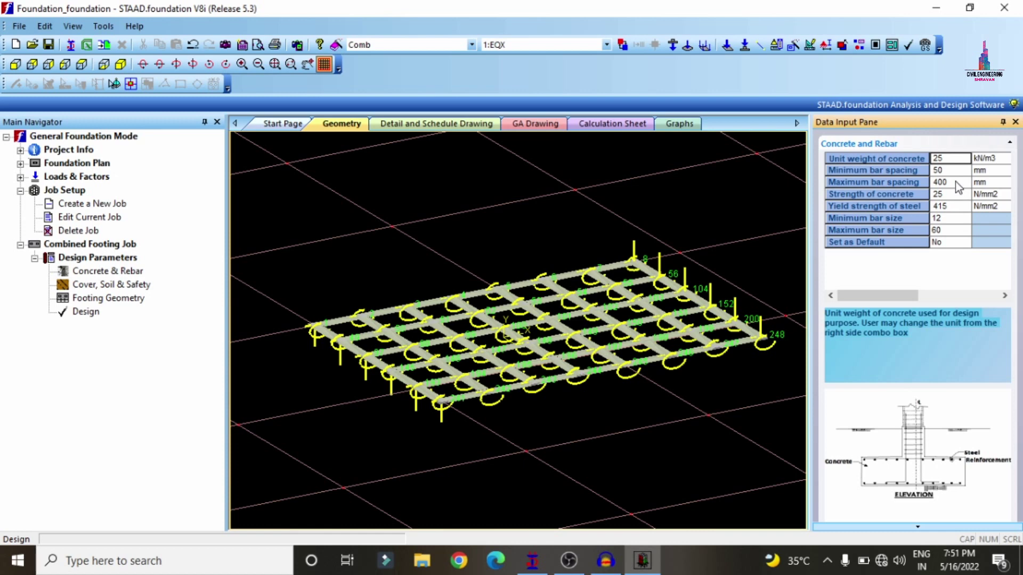
pyautogui.click(101, 286)
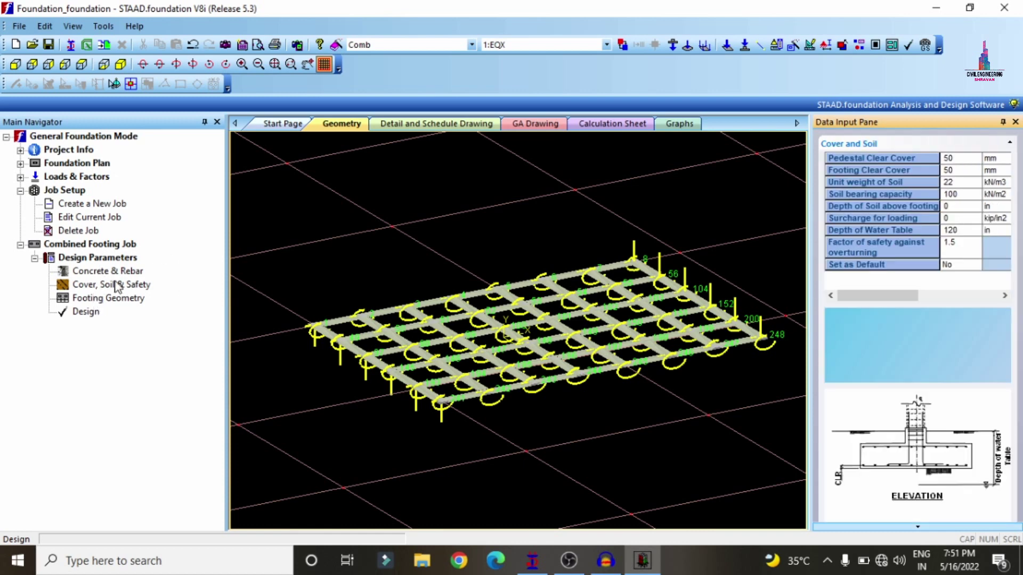
pyautogui.click(964, 194)
pyautogui.write('2')
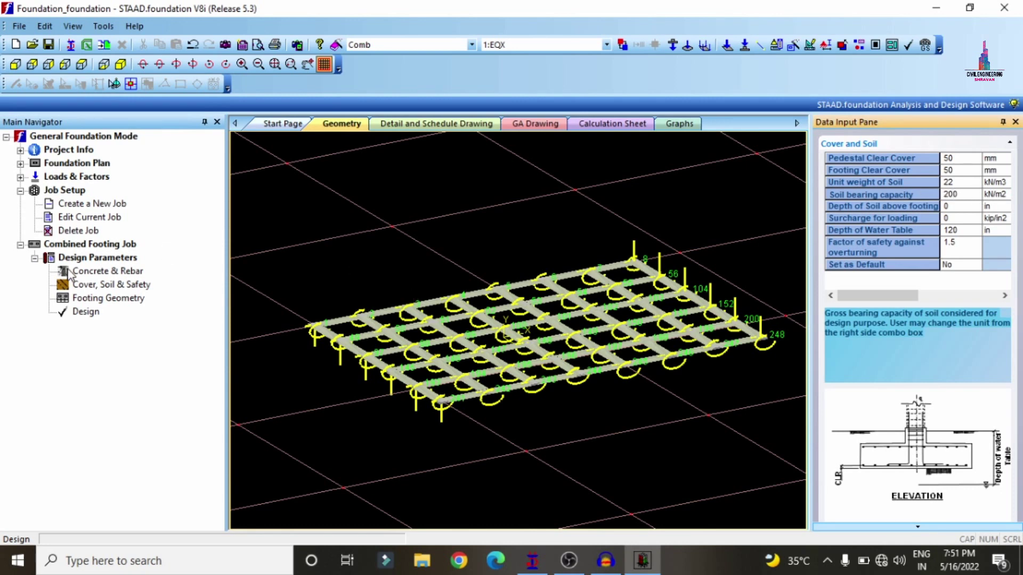
pyautogui.click(96, 300)
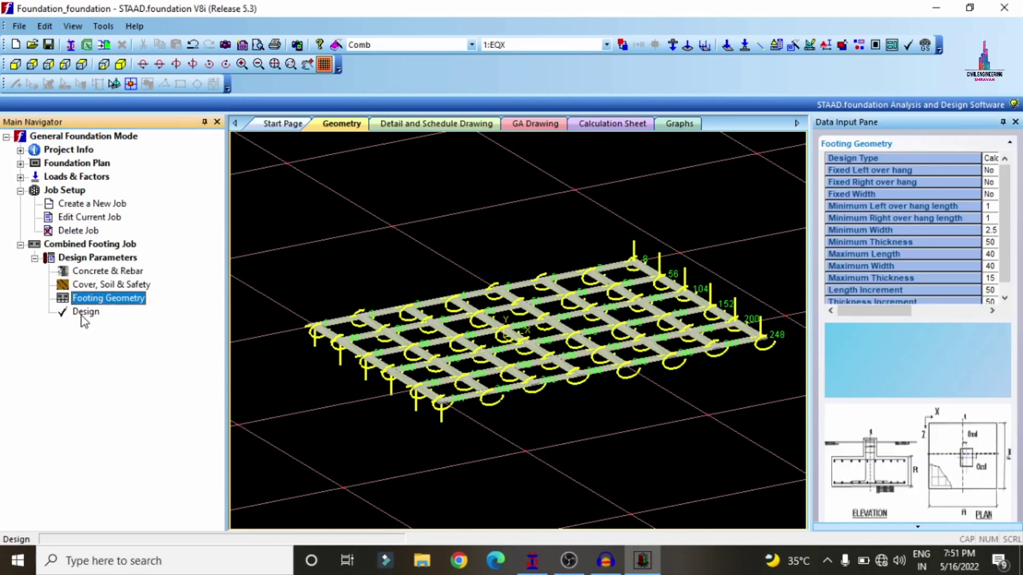
pyautogui.click(82, 313)
# Confirm the analysis and design run to produce the IS 456-2000 combined footing report
pyautogui.click(505, 311)
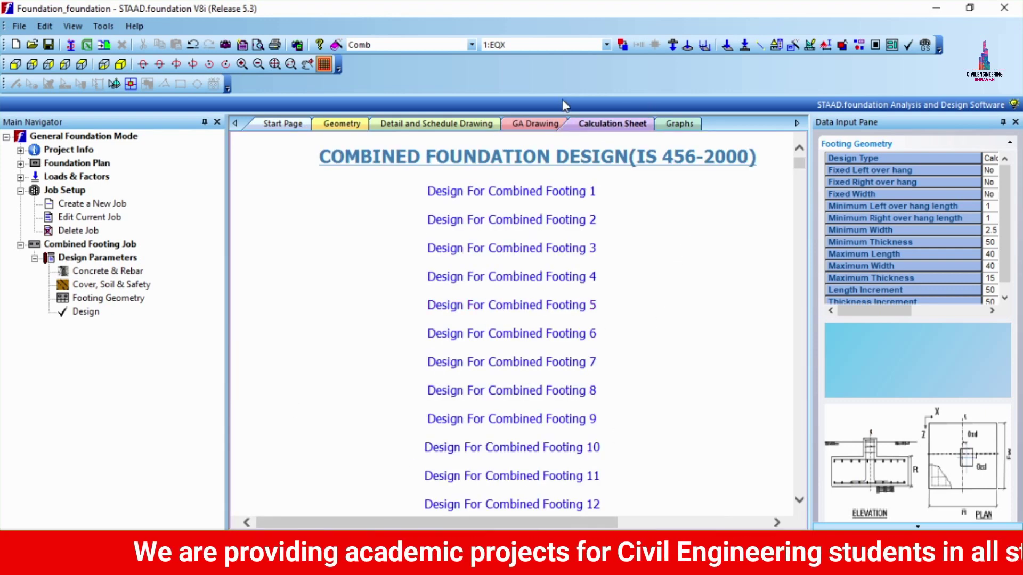
# Inspect Footing C1's detail drawing at several zoom levels, then show the GA drawing
pyautogui.click(332, 129)
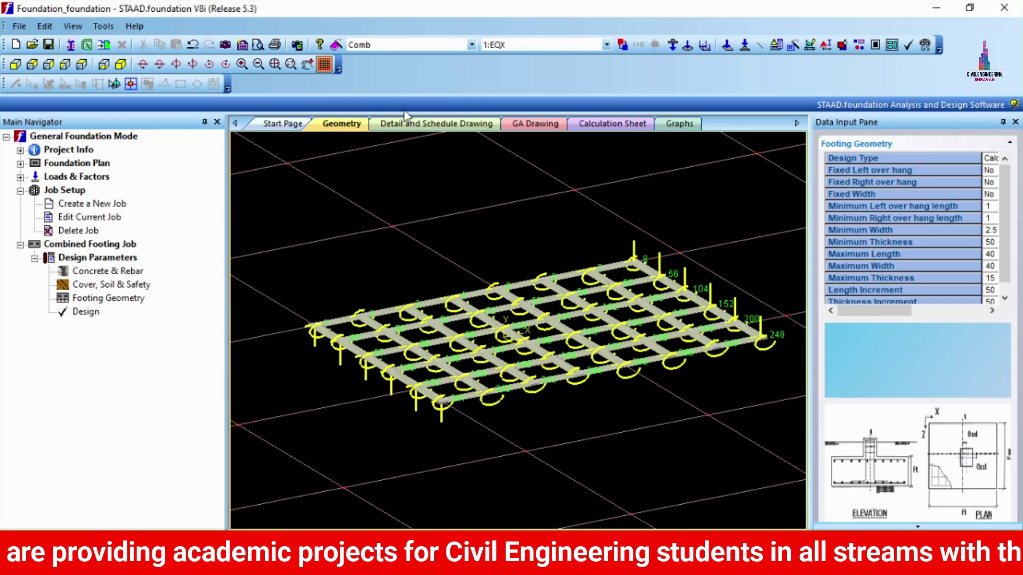
pyautogui.click(404, 123)
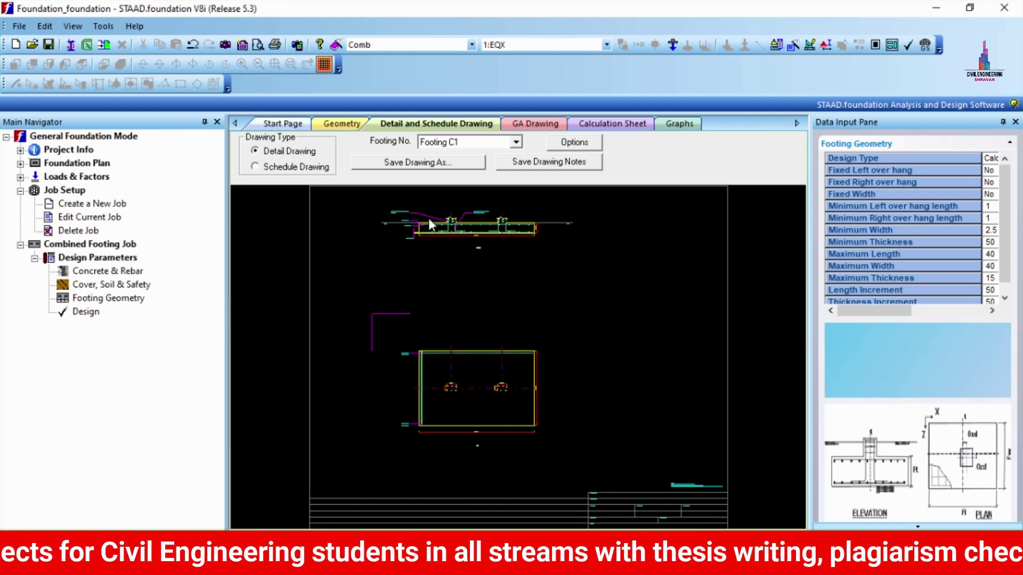
pyautogui.click(349, 122)
pyautogui.click(405, 123)
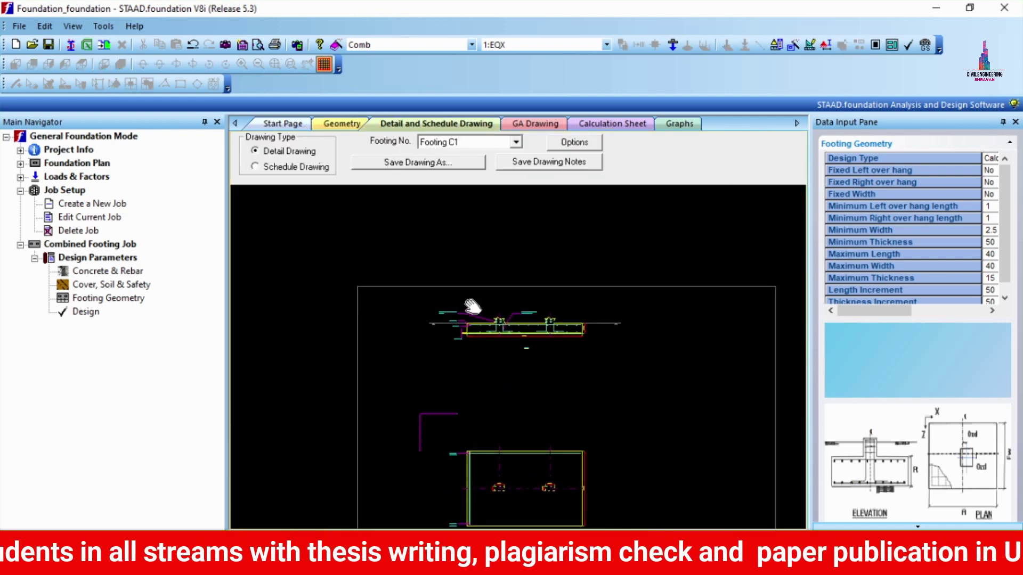
pyautogui.scroll(3, 485, 315)
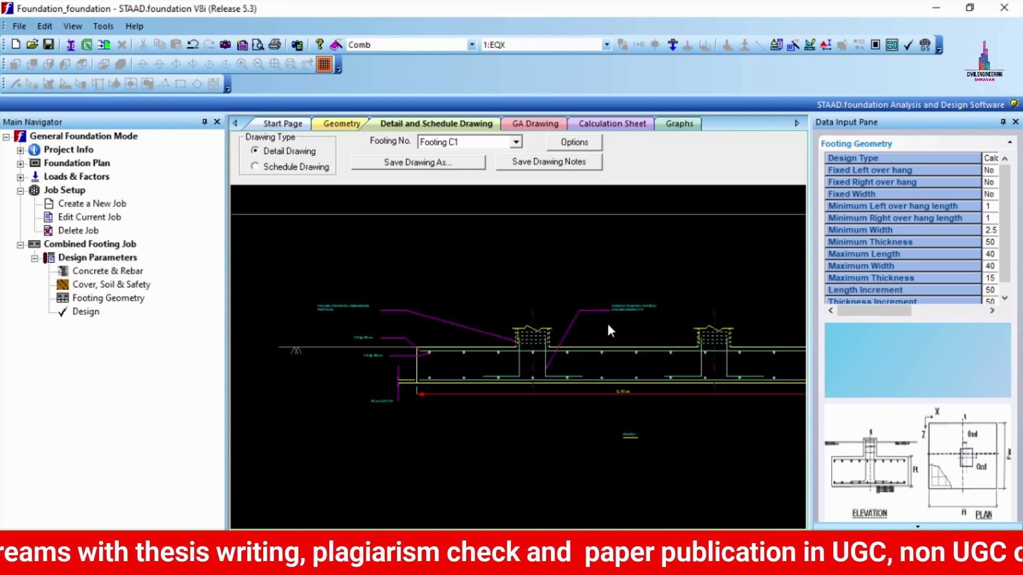
pyautogui.scroll(4, 608, 322)
pyautogui.scroll(-3, 468, 329)
pyautogui.scroll(-2, 611, 351)
pyautogui.scroll(3, 565, 362)
pyautogui.scroll(-3, 352, 364)
pyautogui.scroll(-2, 420, 310)
pyautogui.click(513, 126)
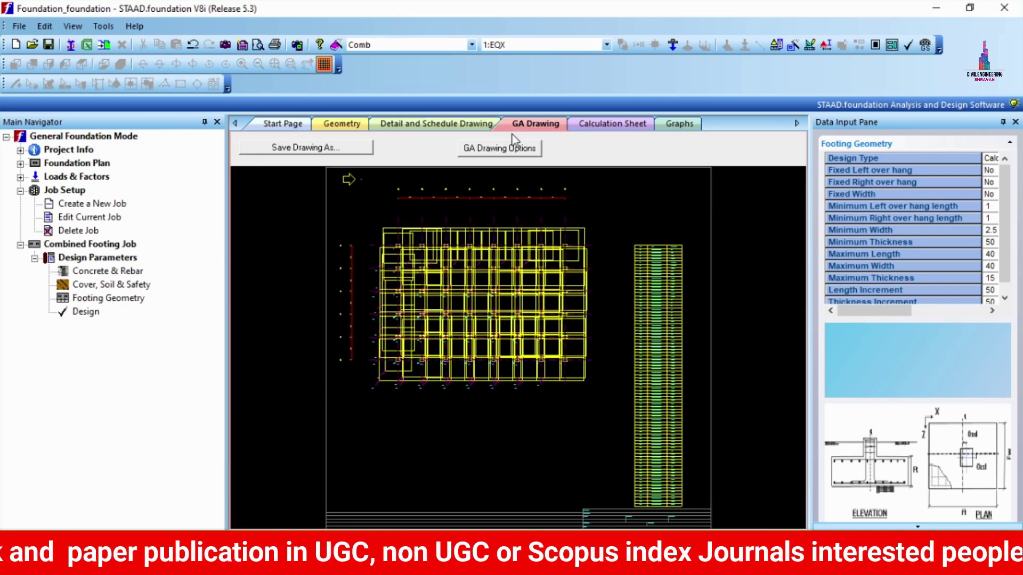
# Scroll through Combined Footing 14's calculations, then display the shear force and bending moment graphs
pyautogui.click(610, 123)
pyautogui.scroll(-5, 521, 244)
pyautogui.scroll(1, 535, 229)
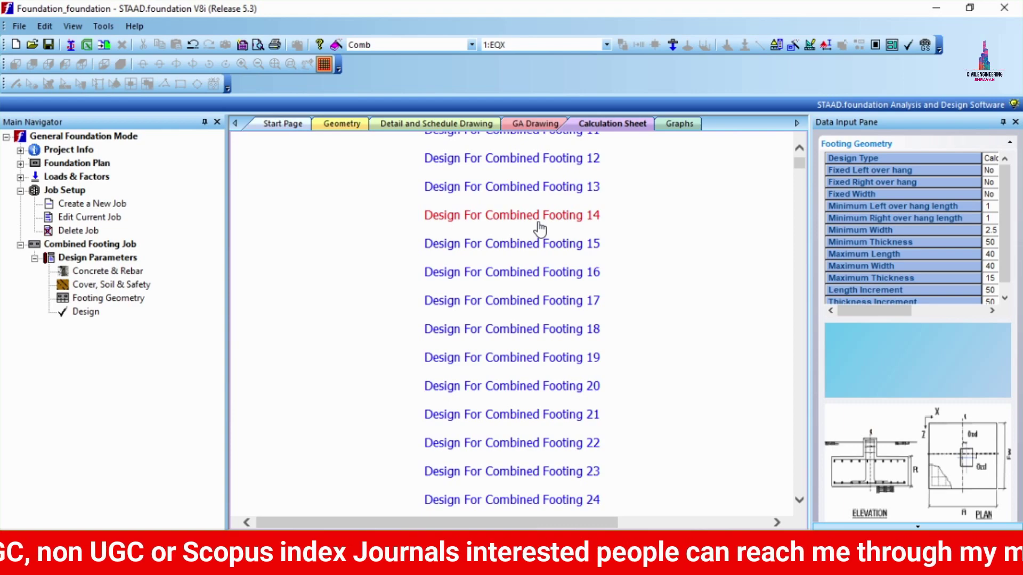
pyautogui.click(540, 228)
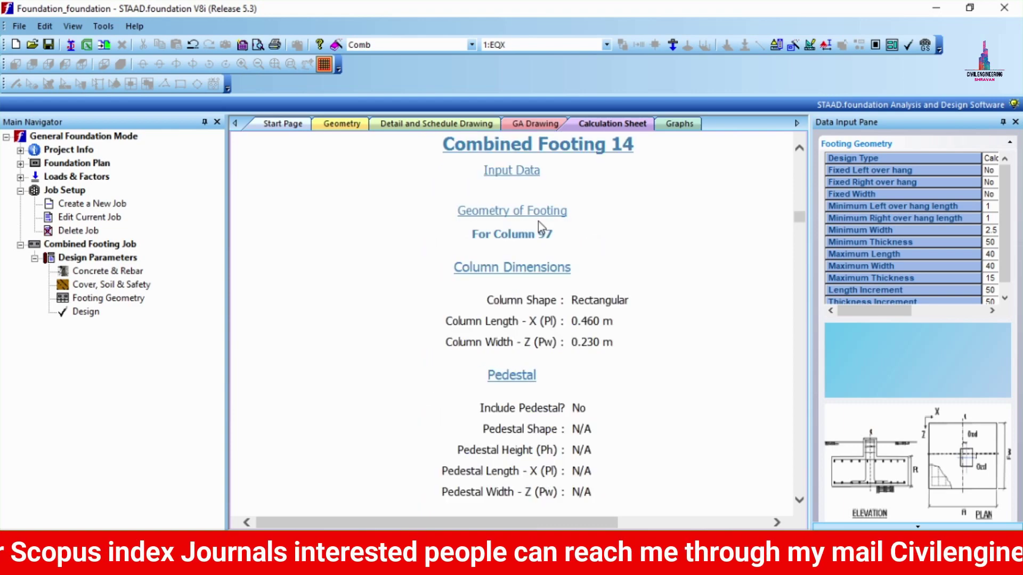
pyautogui.scroll(-3, 652, 231)
pyautogui.scroll(-20, 658, 231)
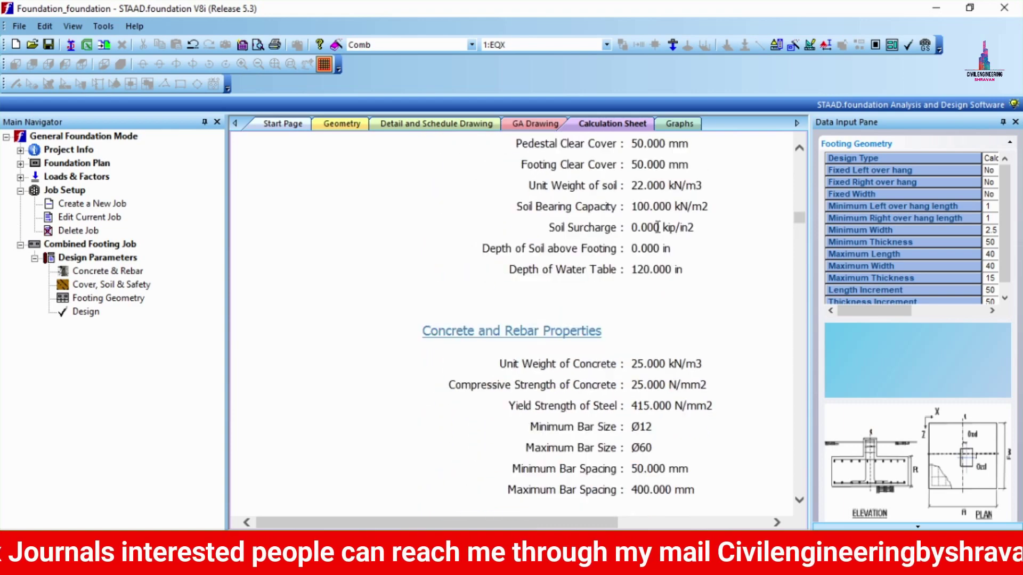
pyautogui.scroll(-20, 666, 246)
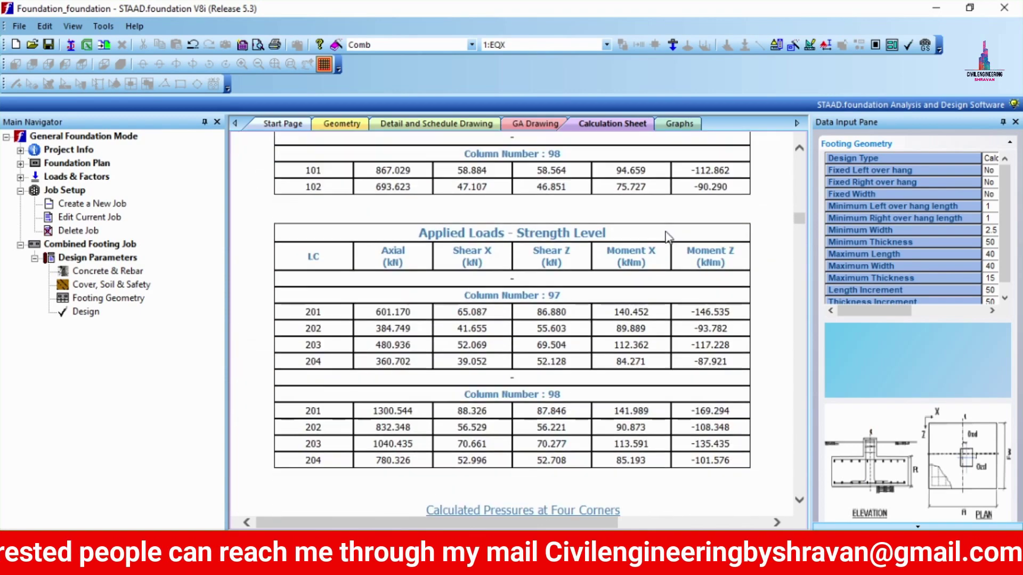
pyautogui.scroll(-10, 685, 218)
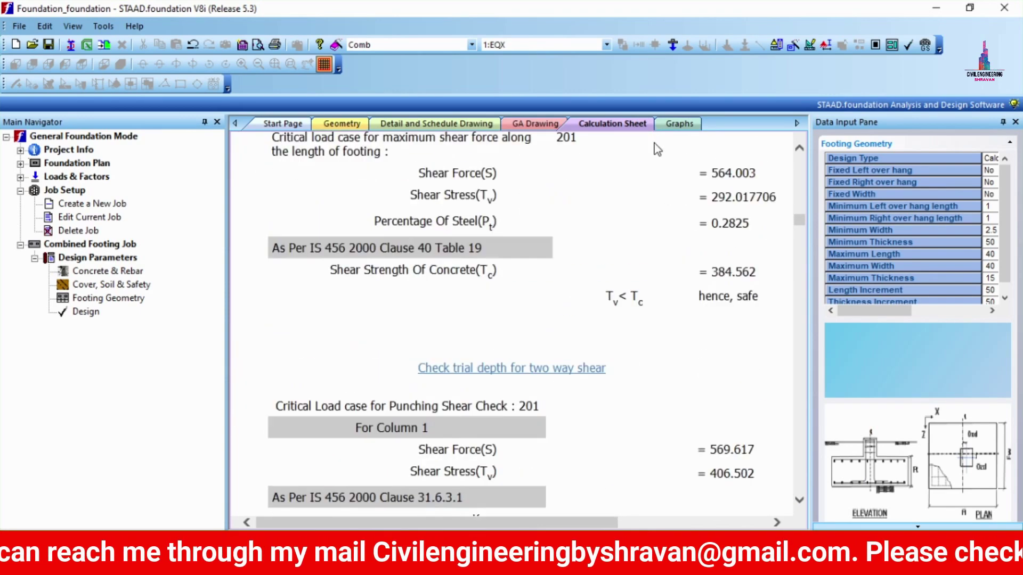
pyautogui.click(676, 128)
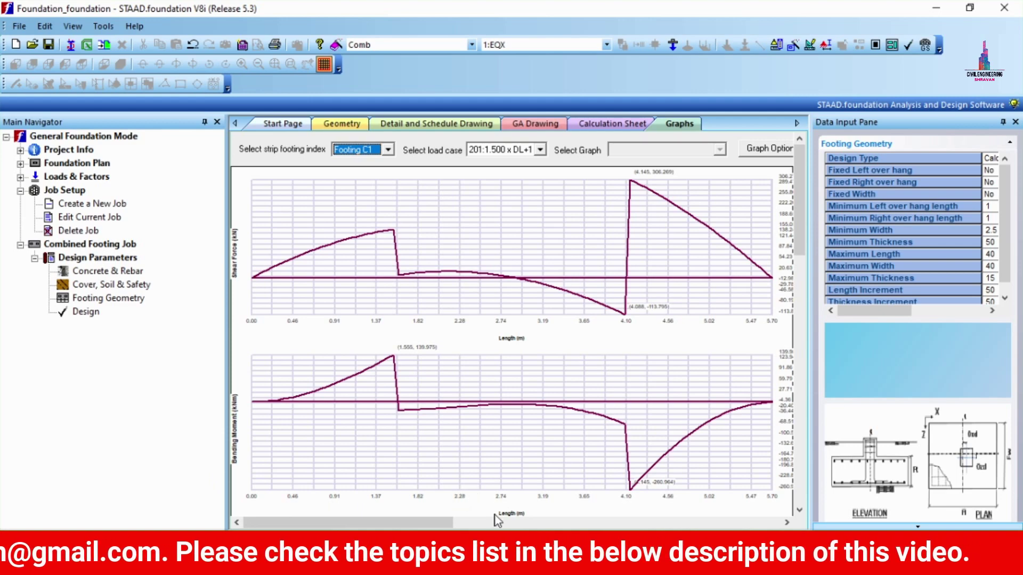
# Go back to the calculation sheet and close STAAD.foundation to get the save prompt
pyautogui.moveTo(425, 519); pyautogui.dragTo(342, 498)
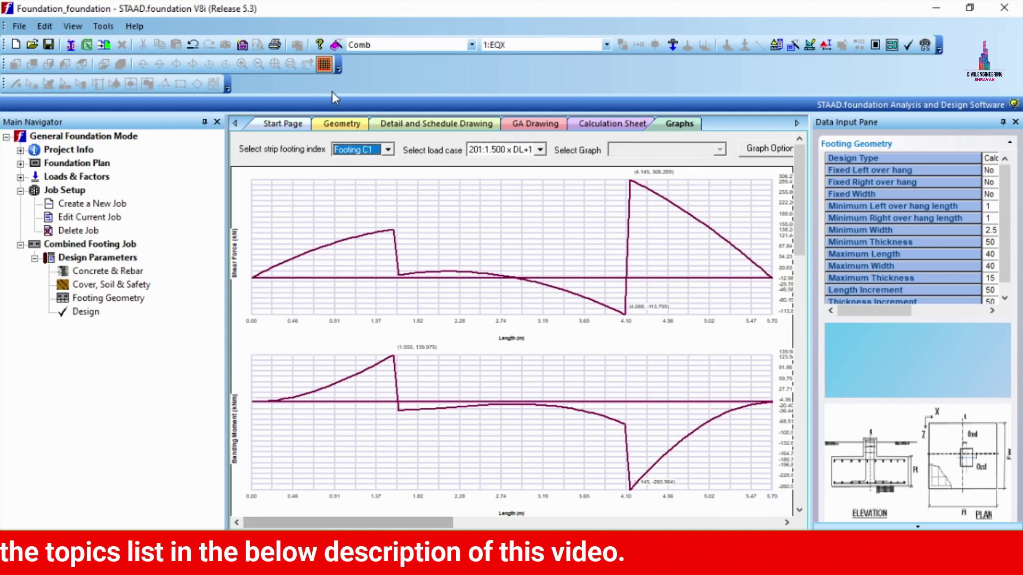
pyautogui.click(606, 125)
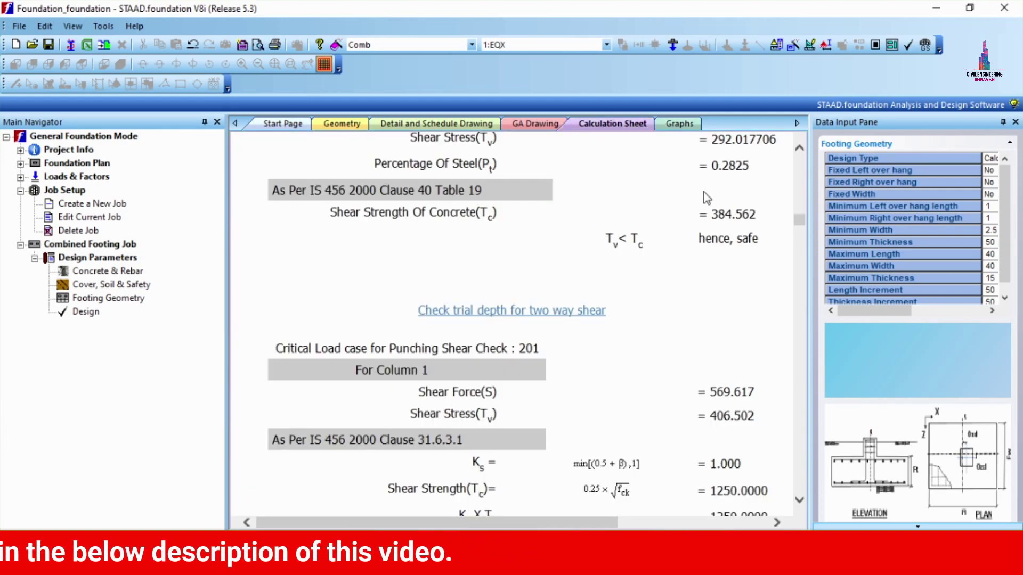
pyautogui.click(1004, 7)
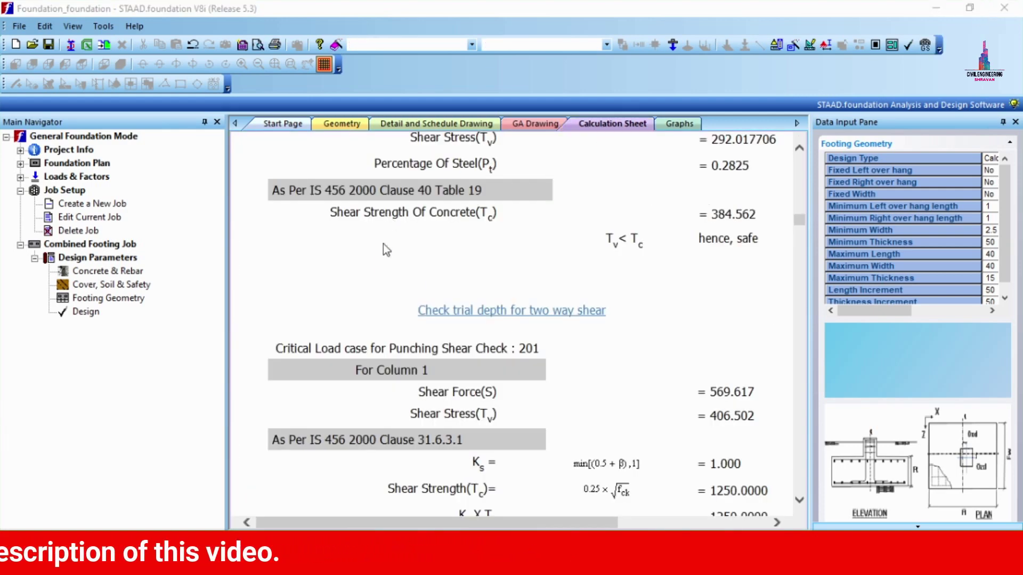
# Save and exit STAAD.foundation, then orbit the rendered 3-D Foundation frame from several angles
pyautogui.click(499, 313)
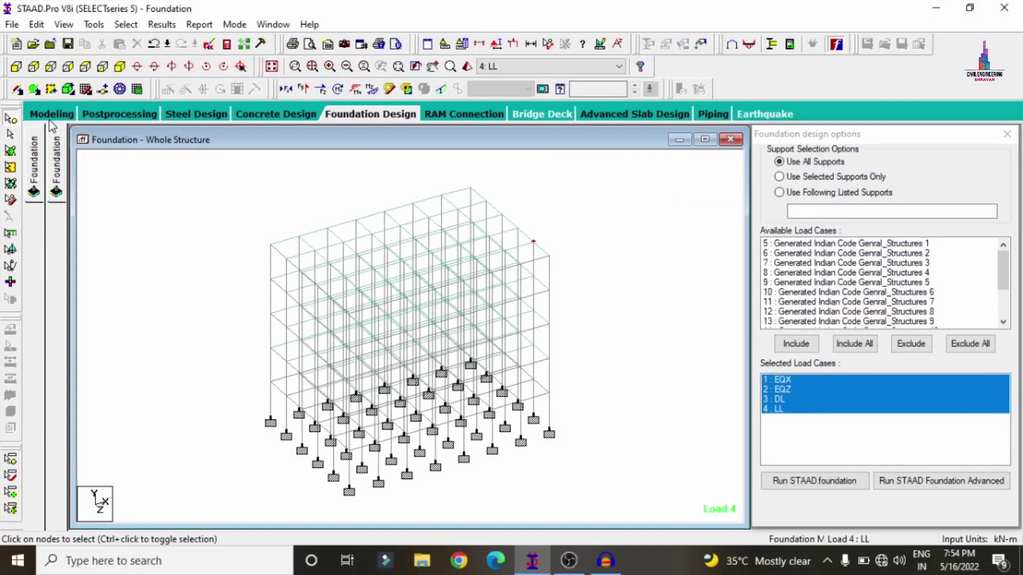
pyautogui.click(466, 67)
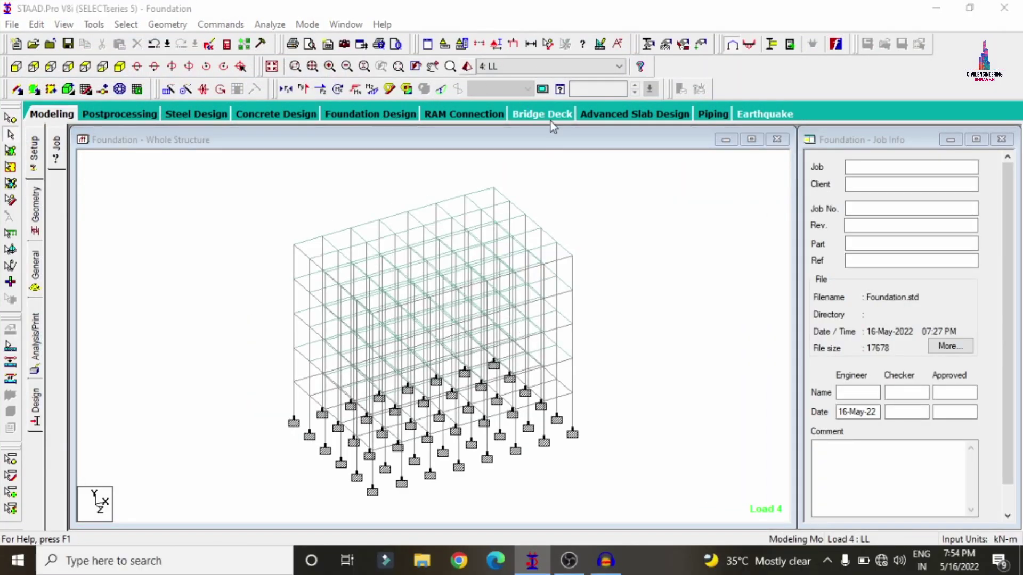
pyautogui.moveTo(624, 434); pyautogui.dragTo(352, 440)
pyautogui.moveTo(745, 352); pyautogui.dragTo(450, 291)
pyautogui.moveTo(742, 356); pyautogui.dragTo(799, 372)
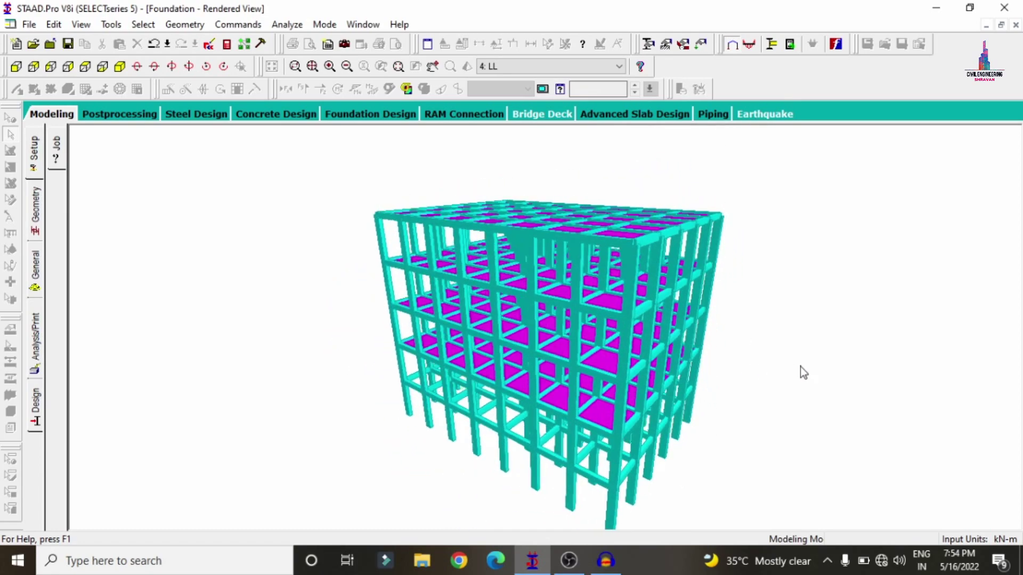